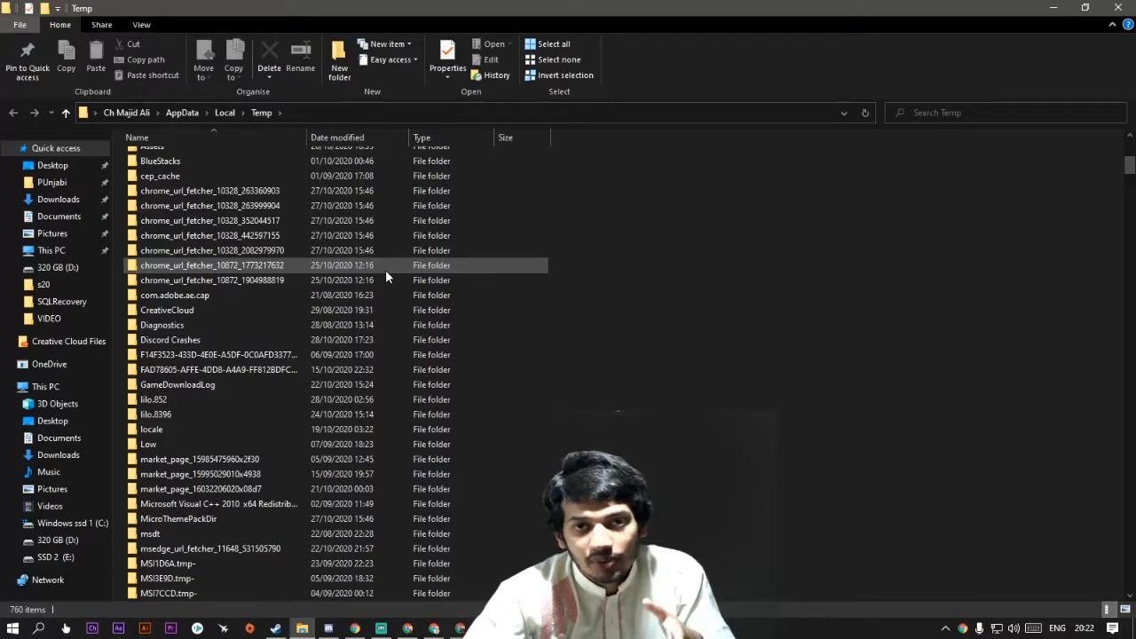
Delete everything in the user's AppData Local Temp folder and empty the Recycle Bin, granting administrator permission for all current items.
key(ctrl+a)
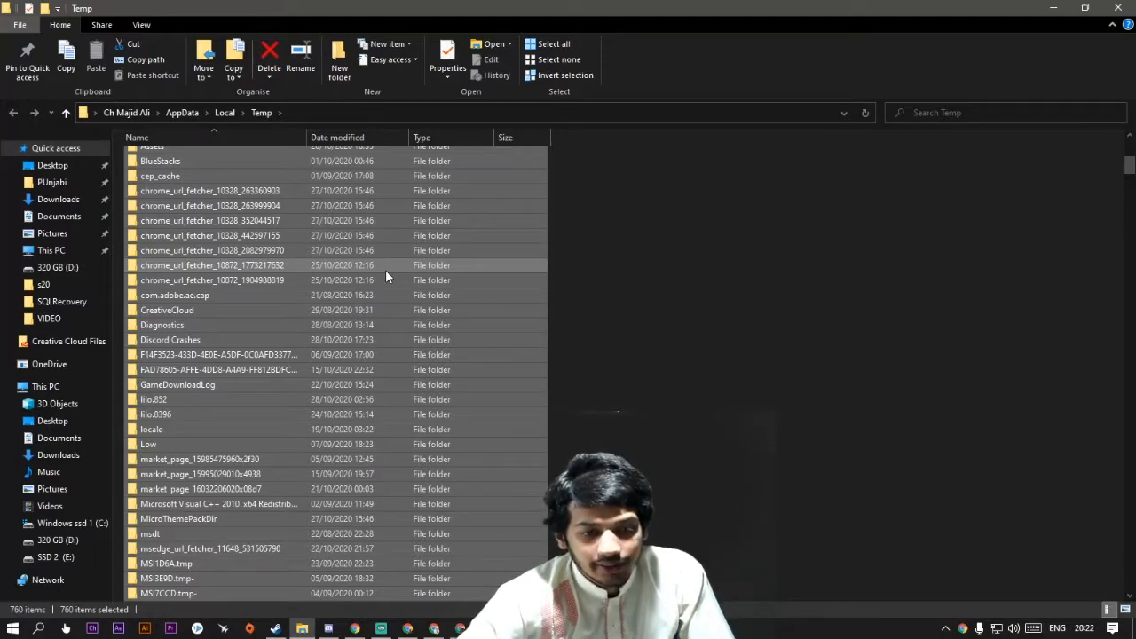
key(Delete)
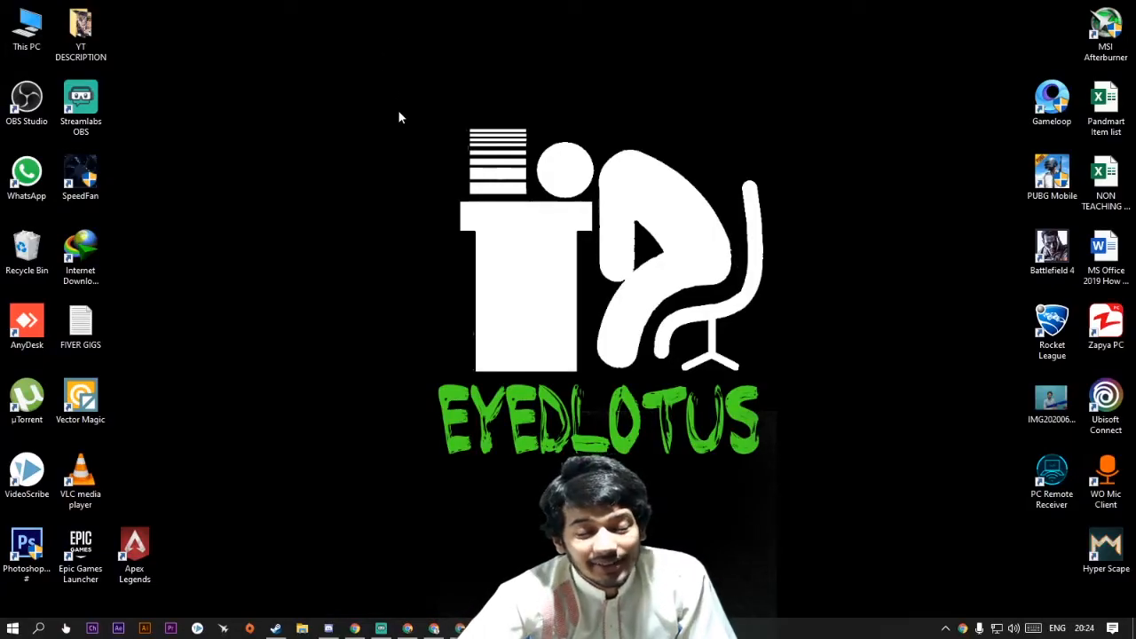
right_click(20, 255)
click(76, 269)
click(623, 329)
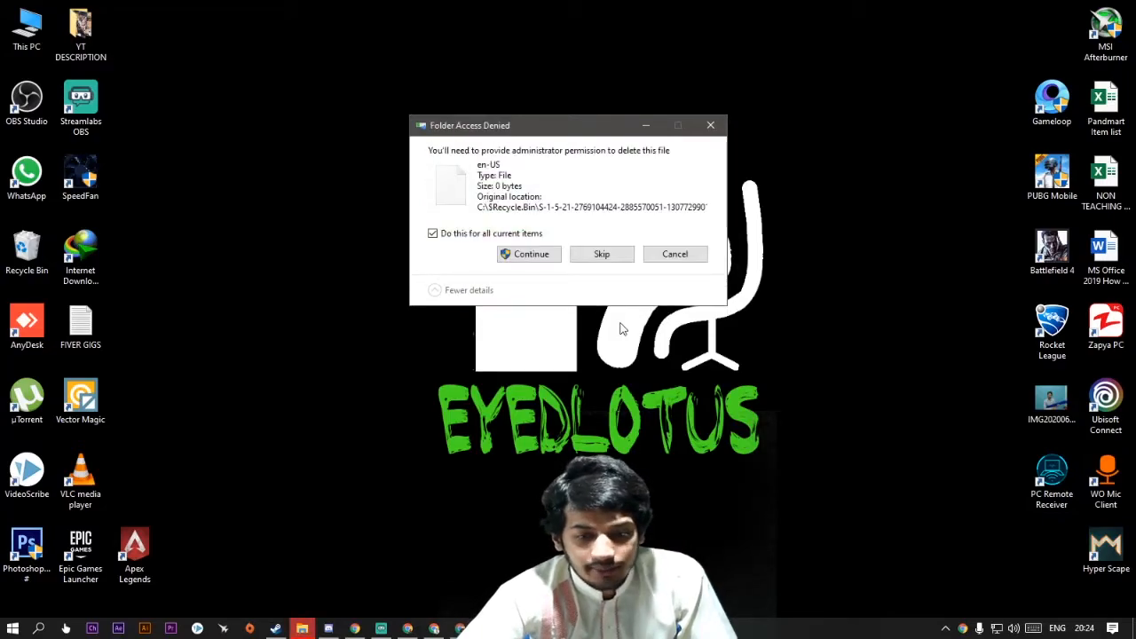
click(529, 254)
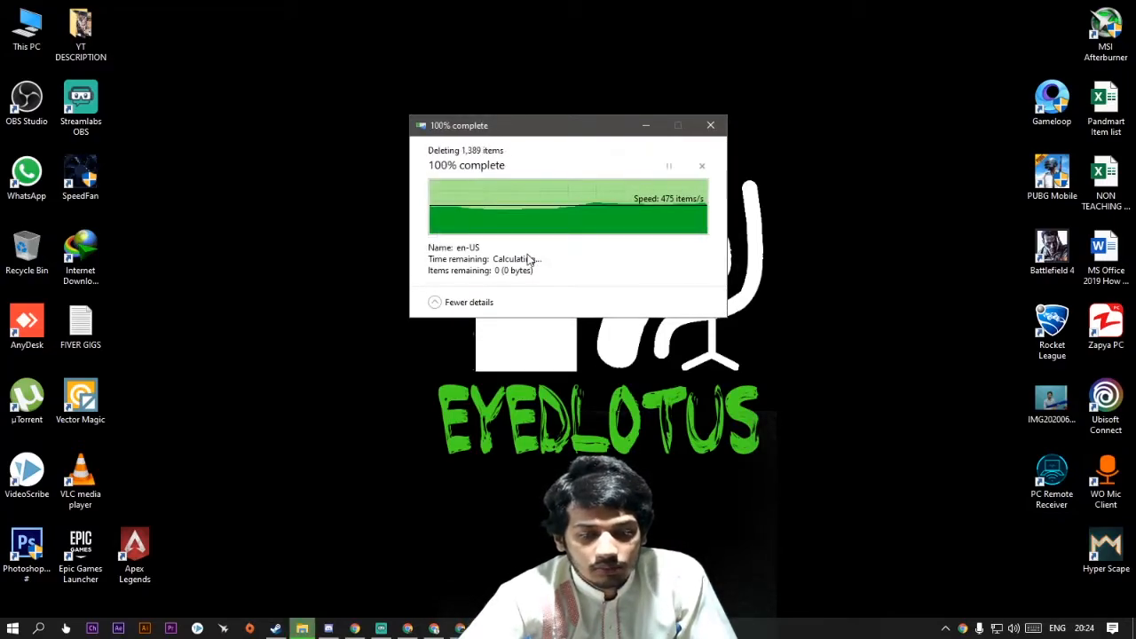
Run TEMP to open the Windows Temp folder, delete all its contents with administrator permission, skip the in-use CreativeCloud folder, and close the window.
key(super+r)
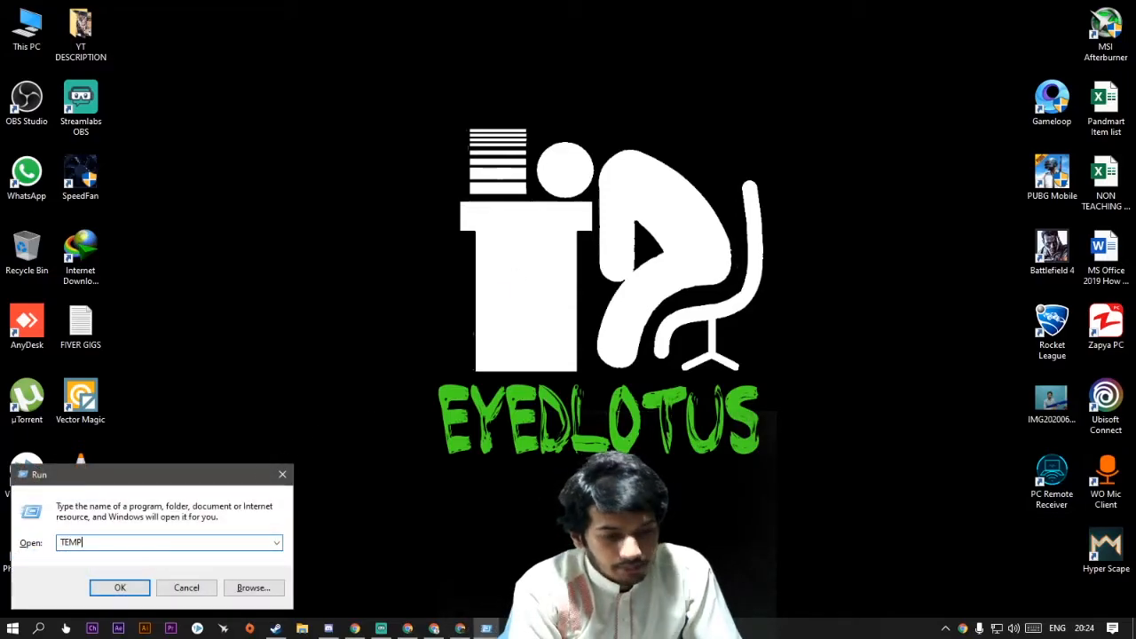
key(Return)
key(Return)
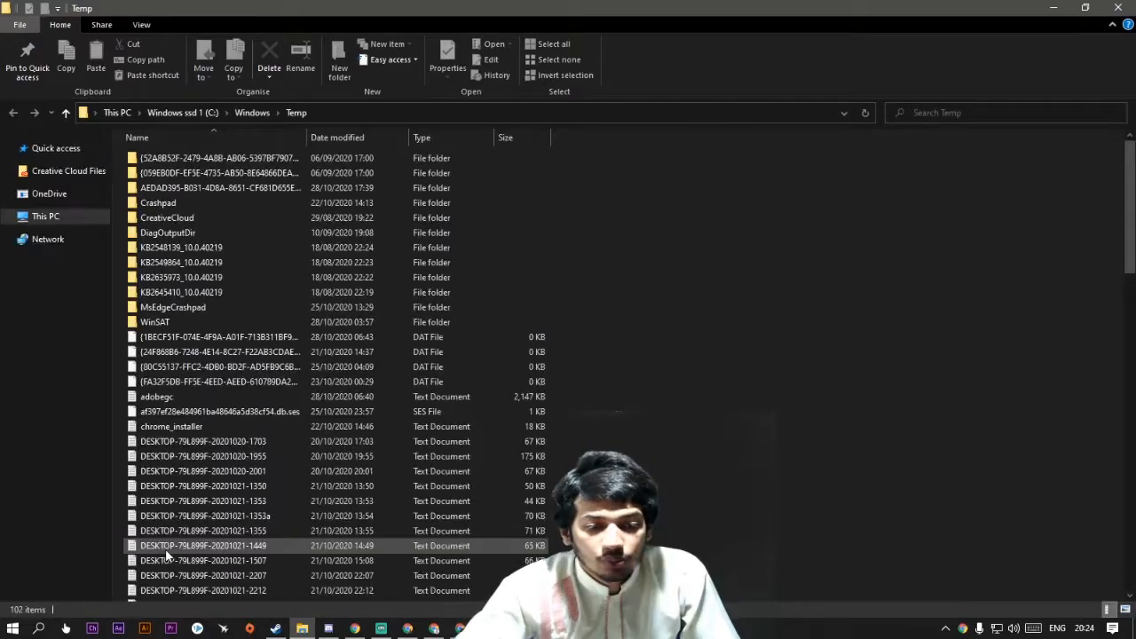
key(ctrl+a)
key(Delete)
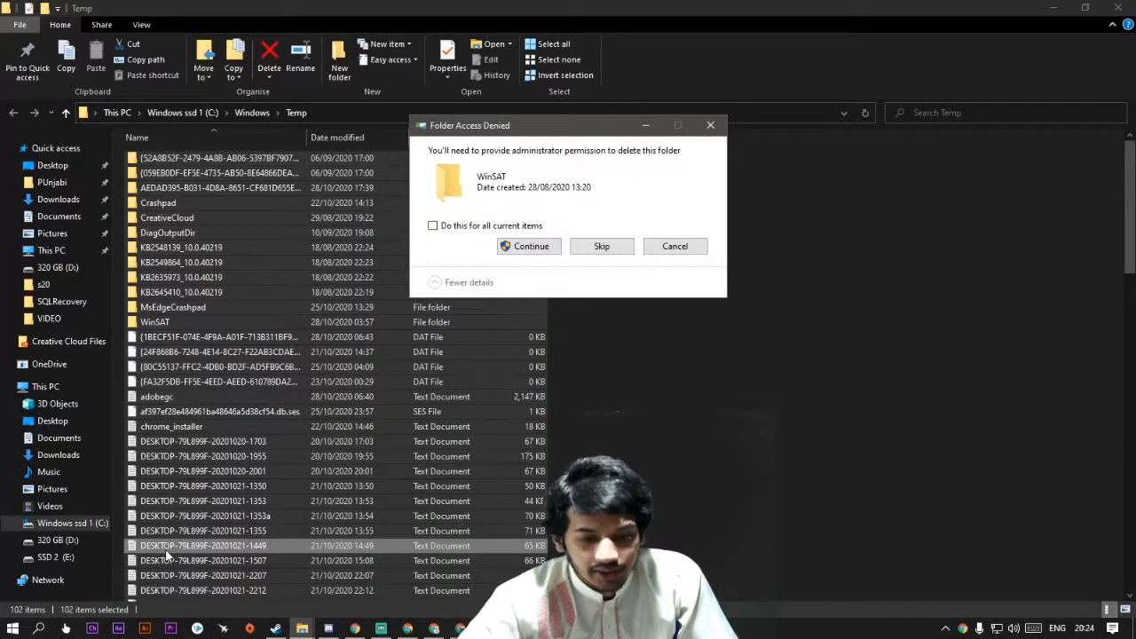
click(529, 246)
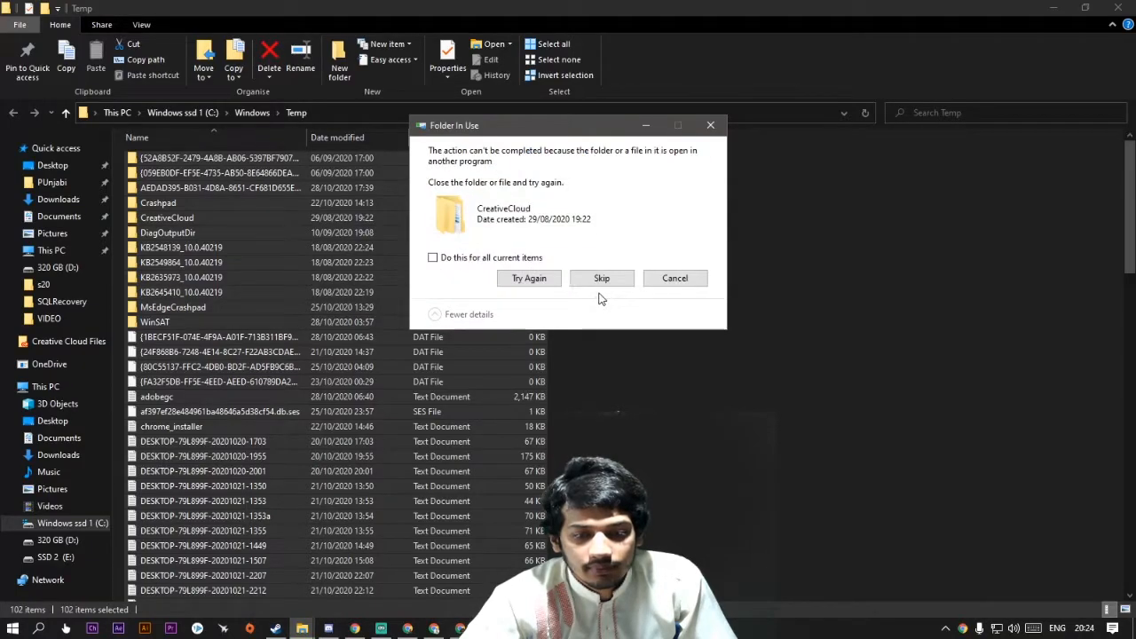
click(612, 281)
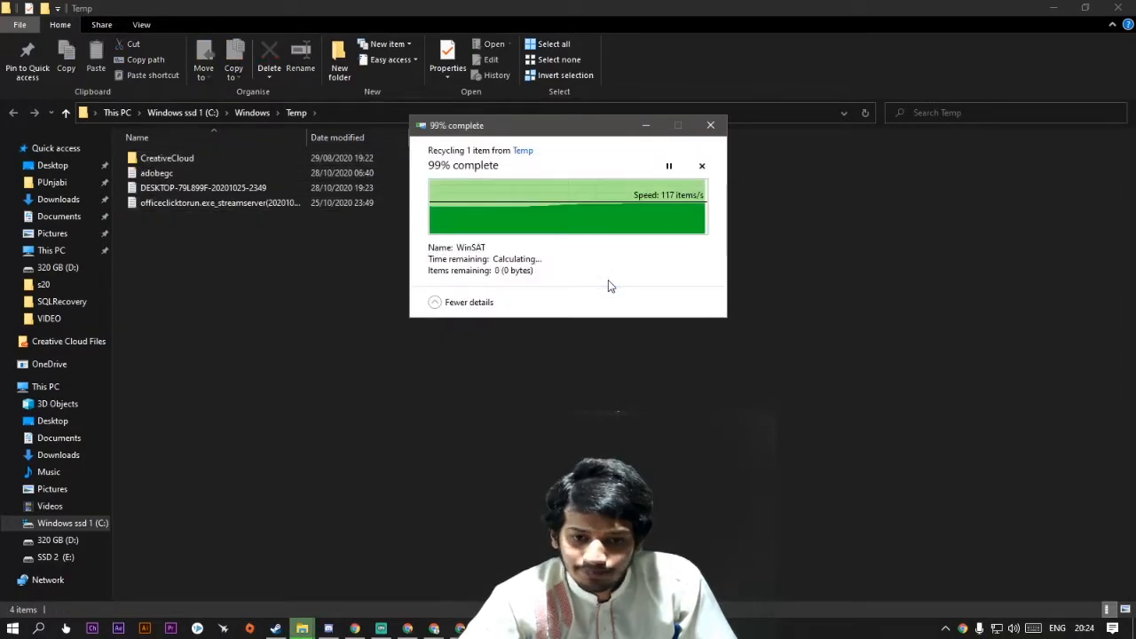
click(1117, 8)
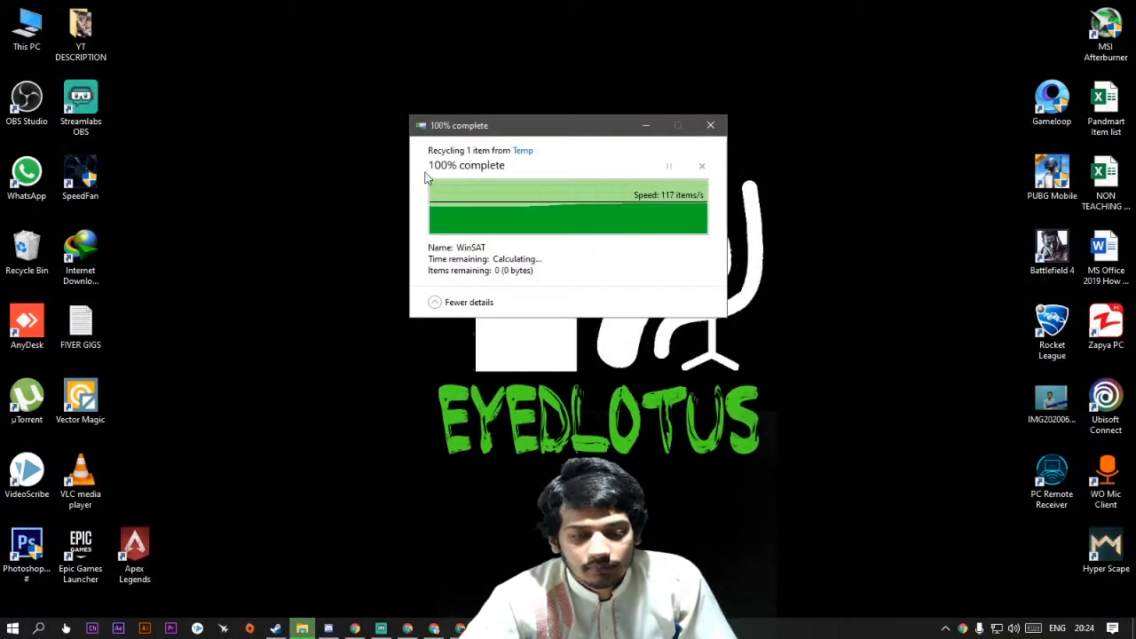
Permanently delete the recycled Windows Temp files by emptying the Recycle Bin, granting administrator permission.
right_click(41, 241)
click(70, 264)
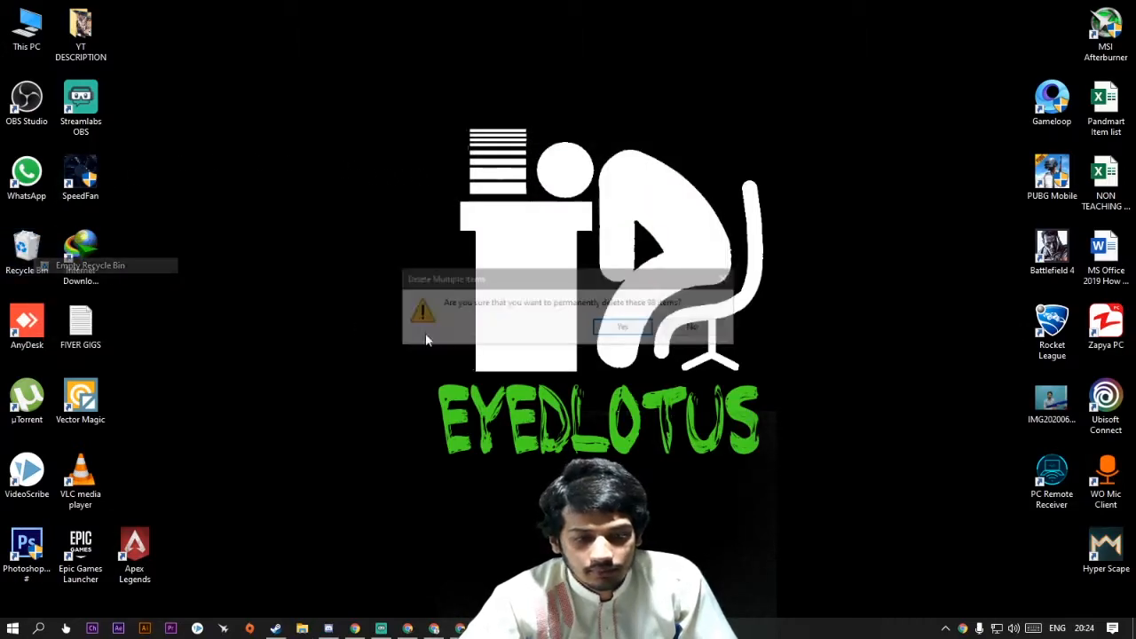
click(622, 326)
click(524, 247)
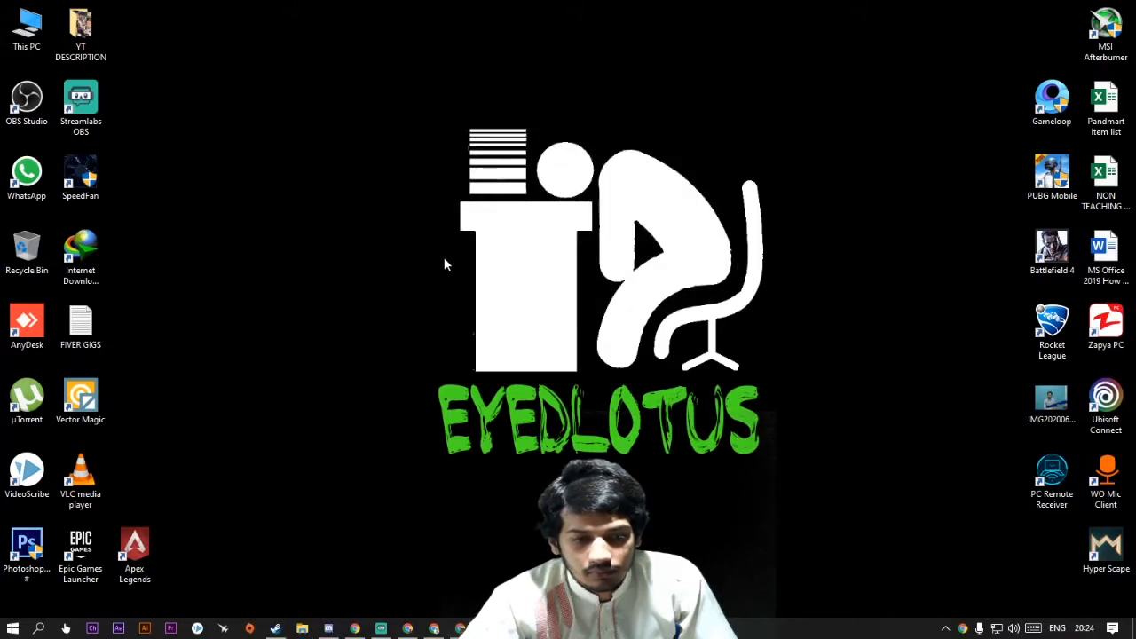
Run prefetch to open the Windows prefetch folder and delete all the files in it.
key(super+r)
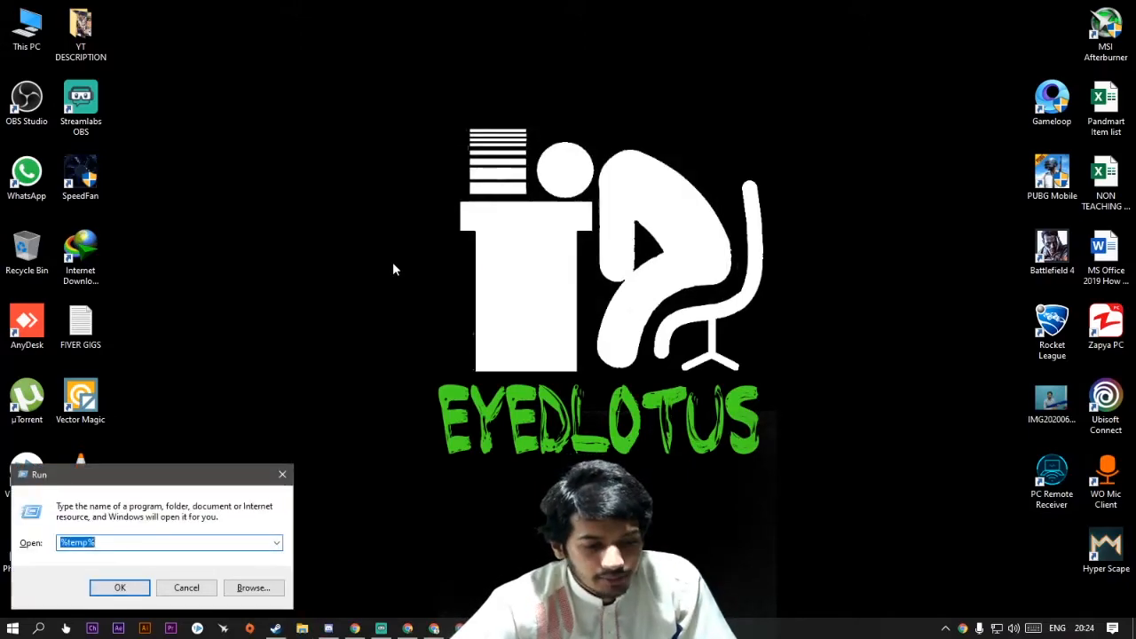
key(Return)
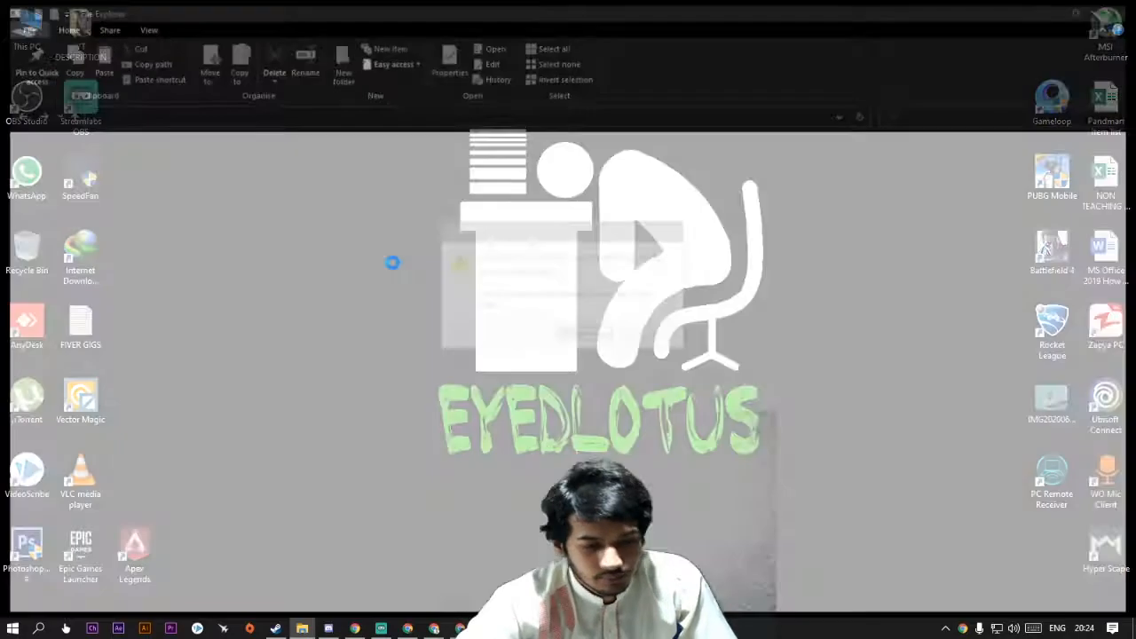
key(Return)
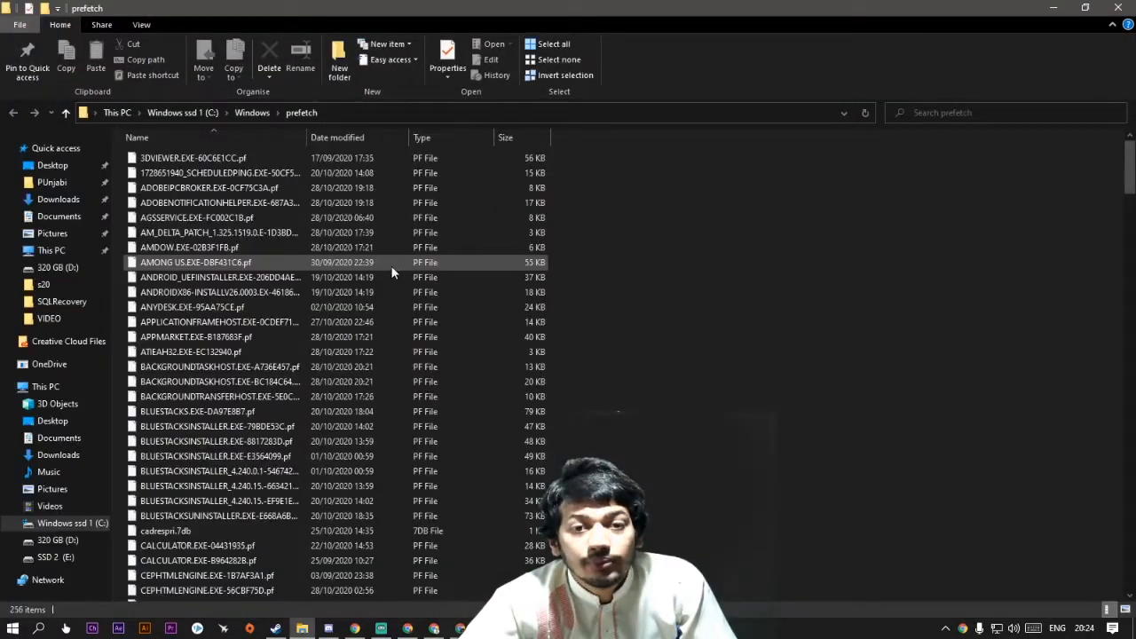
key(ctrl+a)
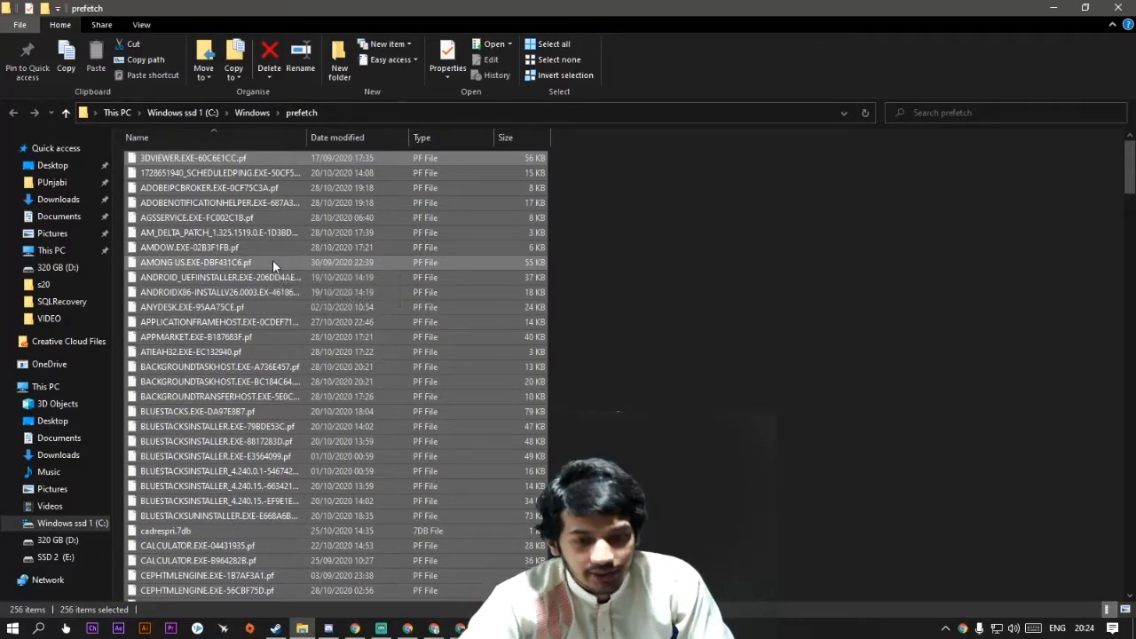
key(Delete)
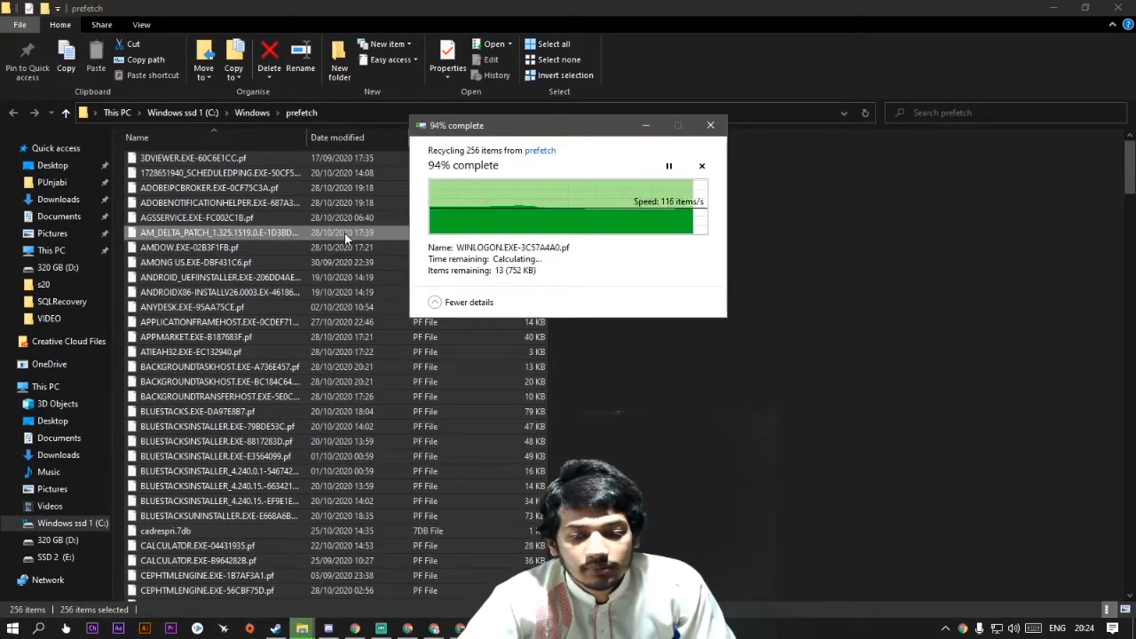
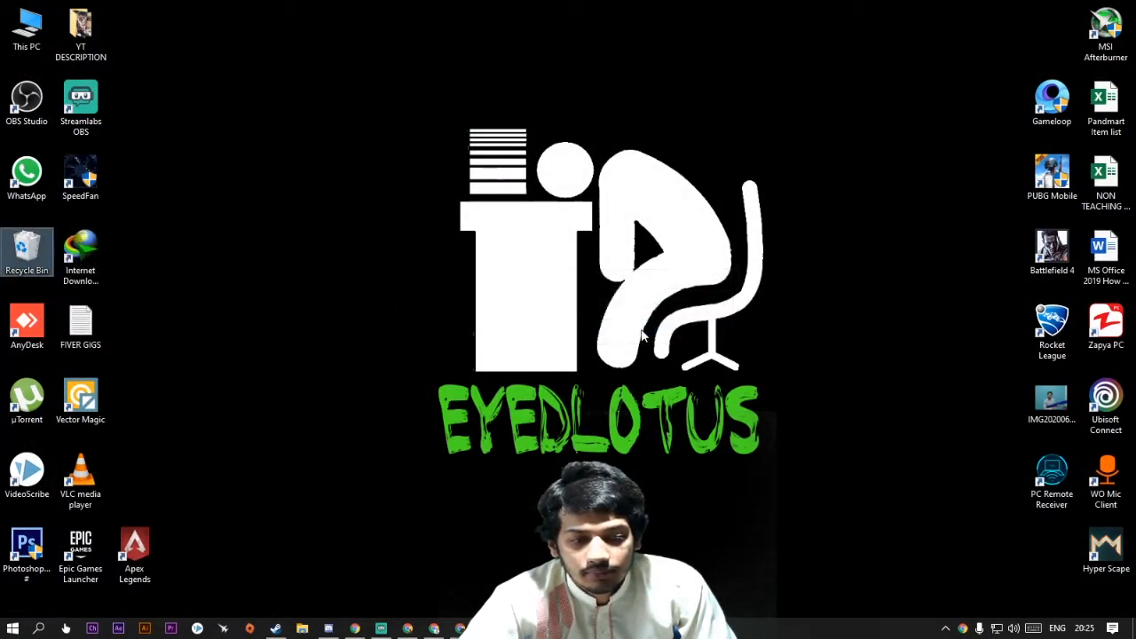
click(348, 235)
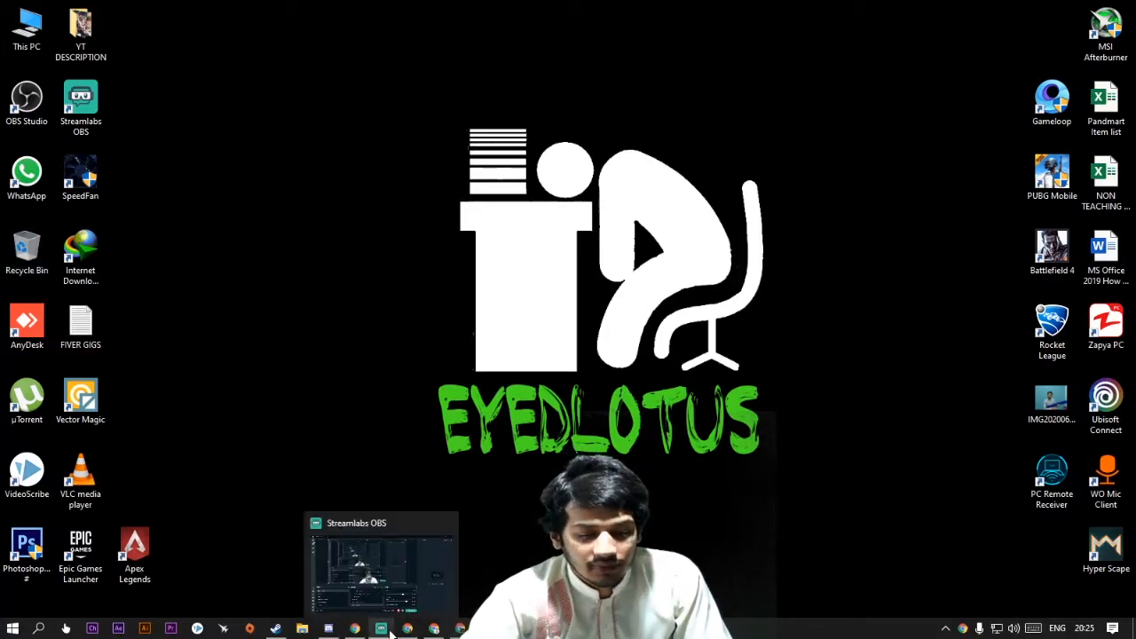
mouse_move(391, 612)
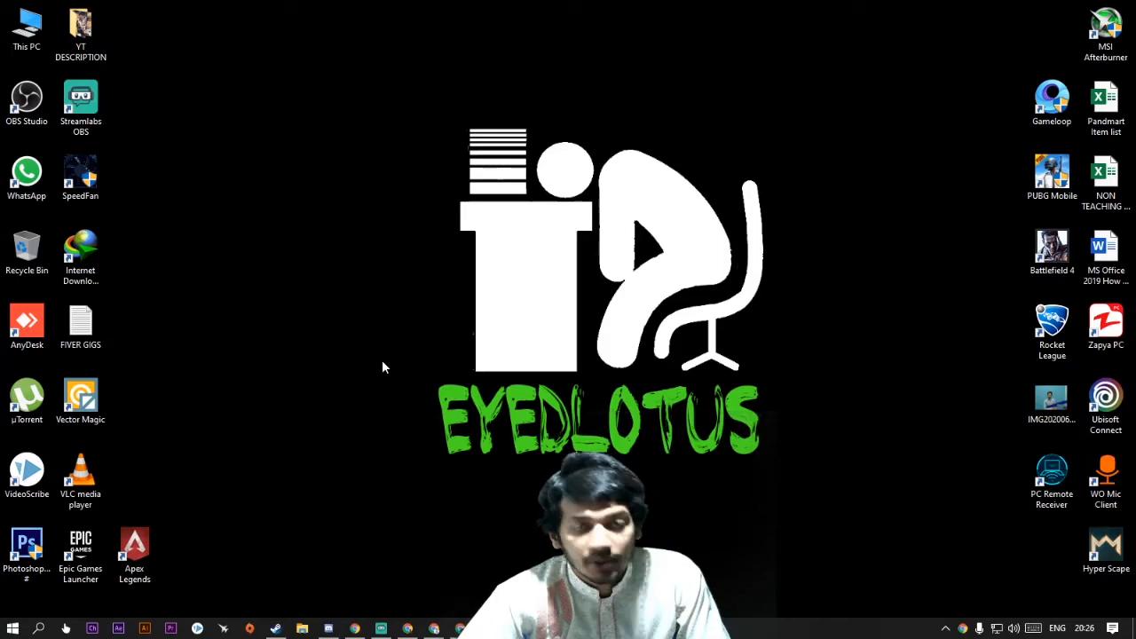
Run msconfig to open System Configuration and hide all Microsoft services in its services list.
key(super+r)
click(257, 550)
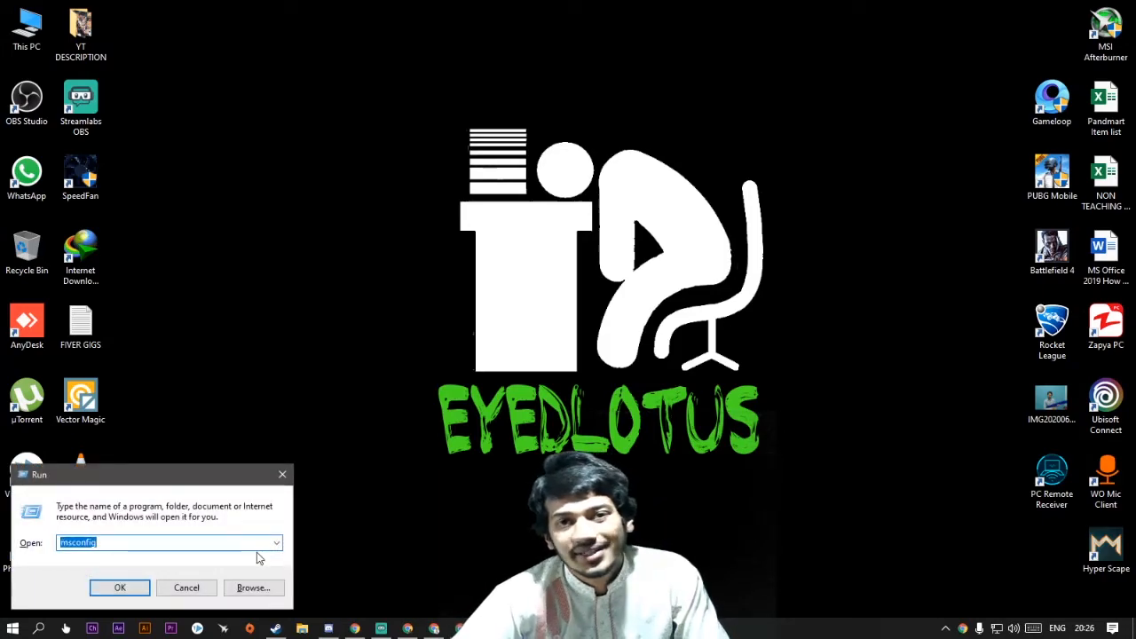
key(Return)
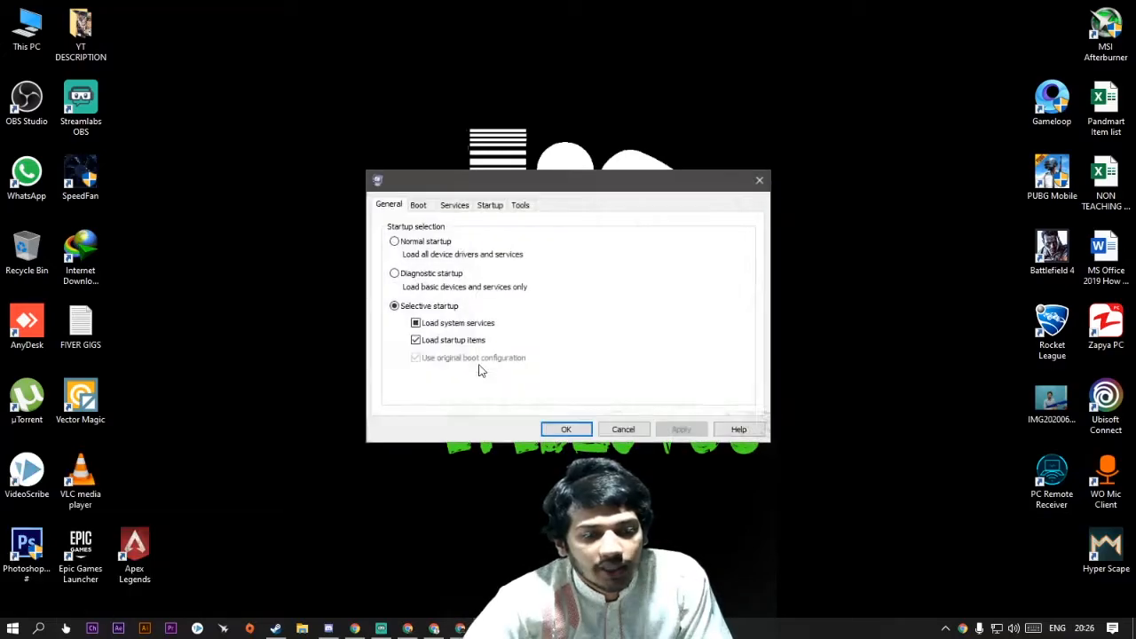
click(419, 206)
click(454, 206)
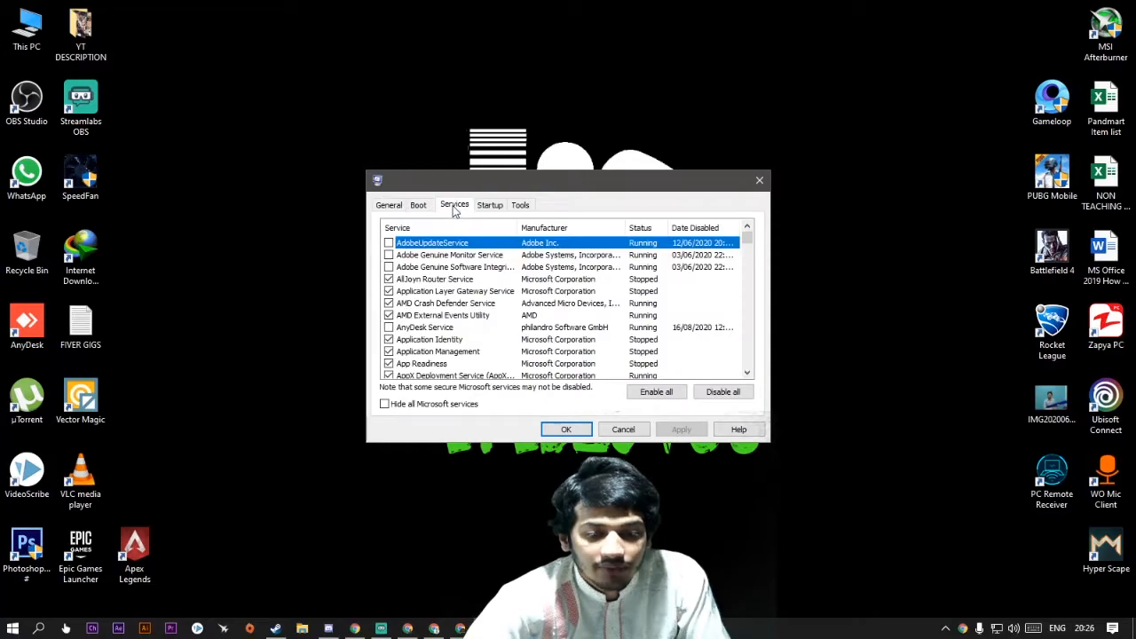
click(385, 404)
Review the remaining non-Microsoft services to check which ones are enabled or disabled.
scroll(487, 293, down, 3)
scroll(525, 372, up, 3)
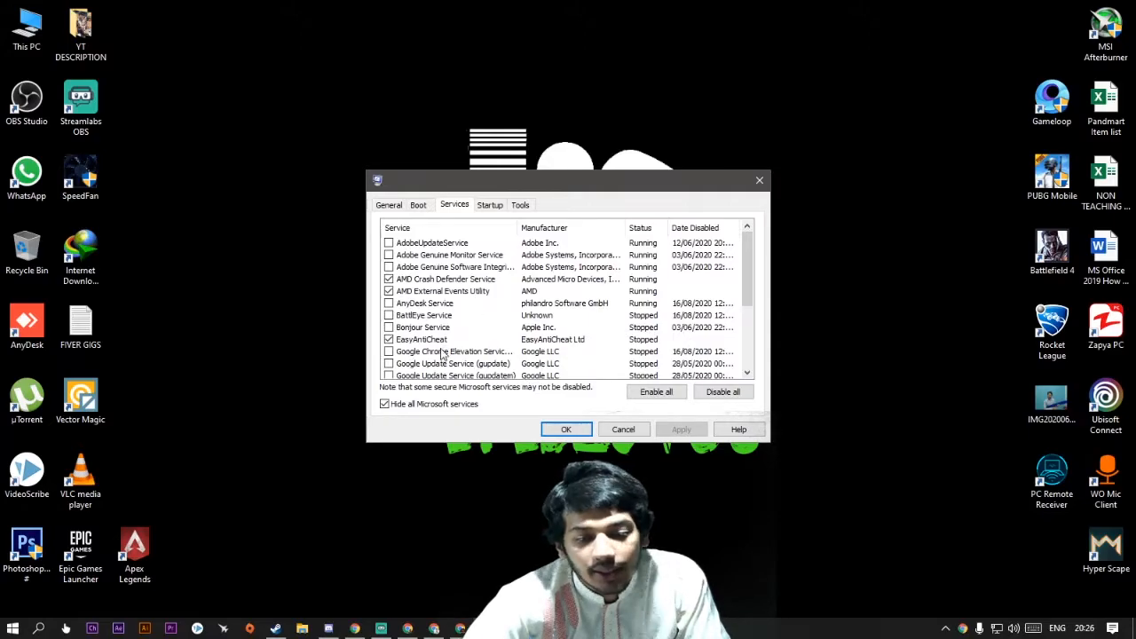
scroll(467, 294, down, 3)
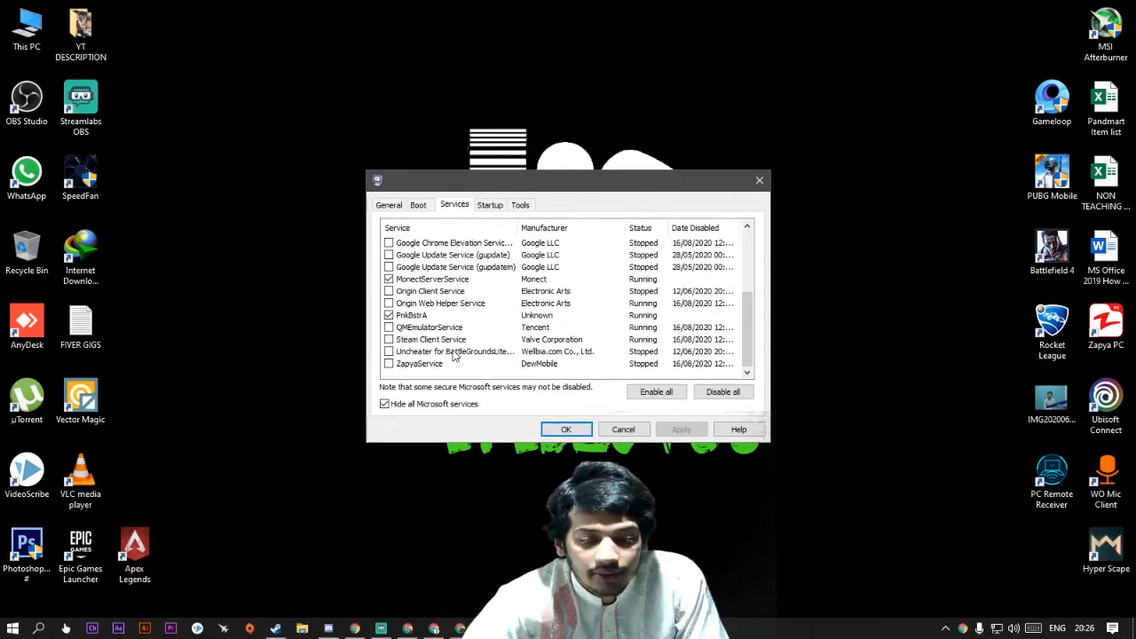
scroll(407, 277, up, 3)
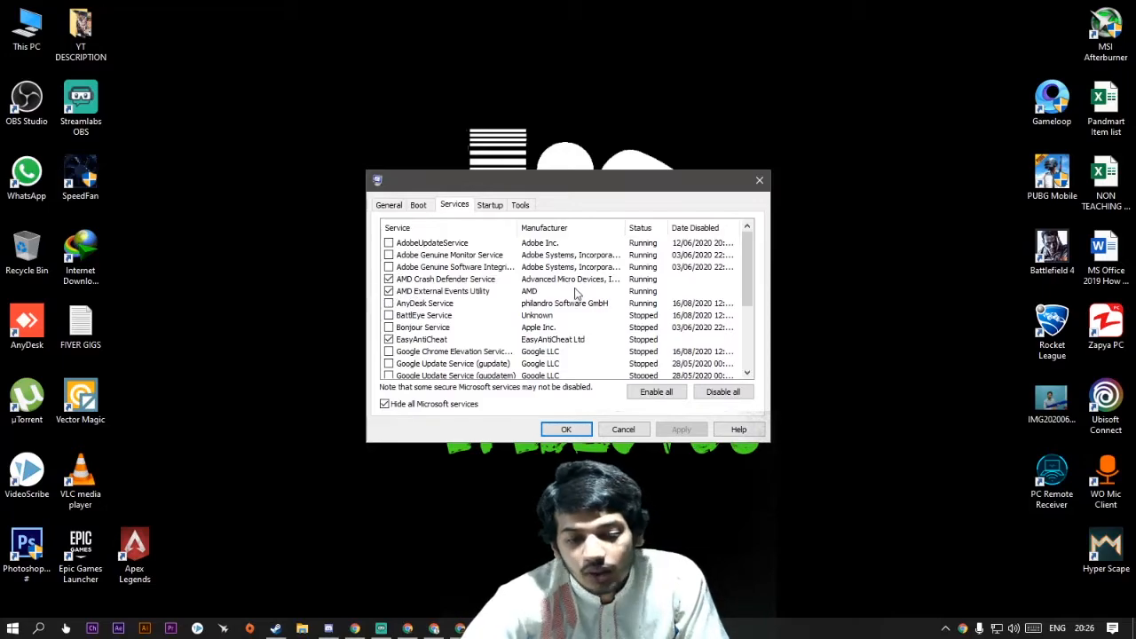
scroll(532, 310, down, 2)
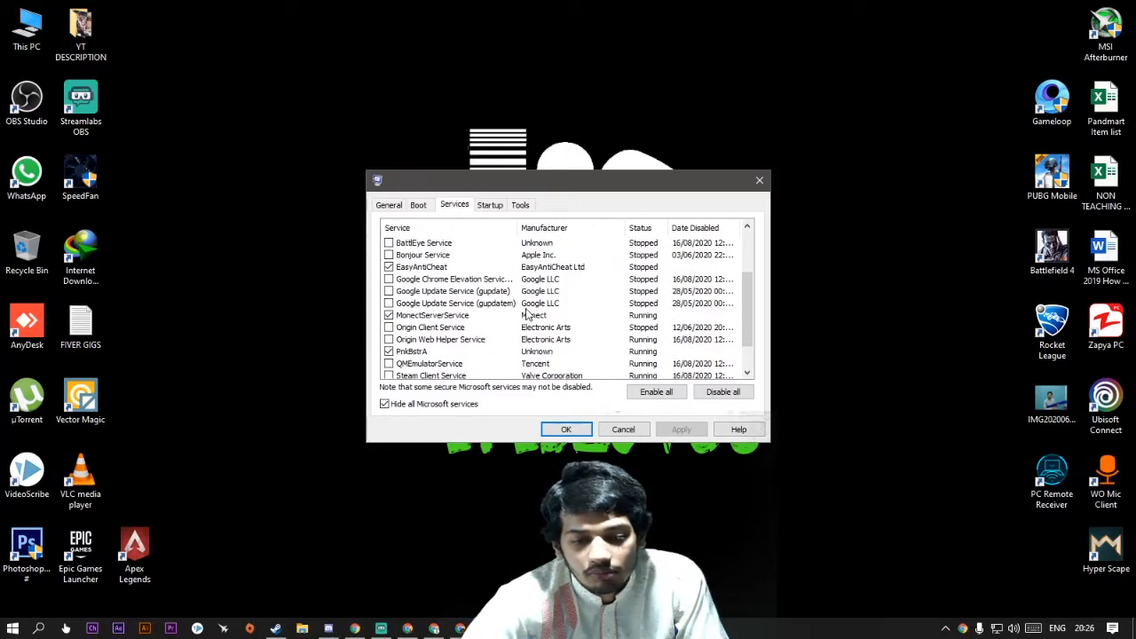
scroll(526, 314, down, 1)
scroll(439, 316, up, 3)
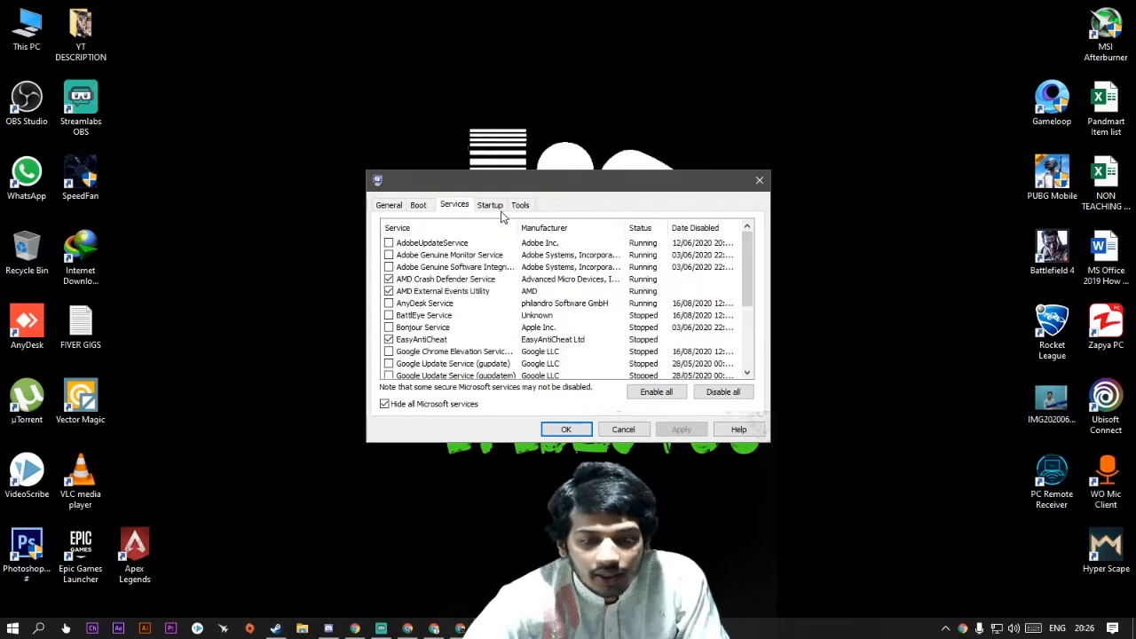
Open Task Manager's start-up list from System Configuration and examine the status and start-up impact of each program.
click(488, 206)
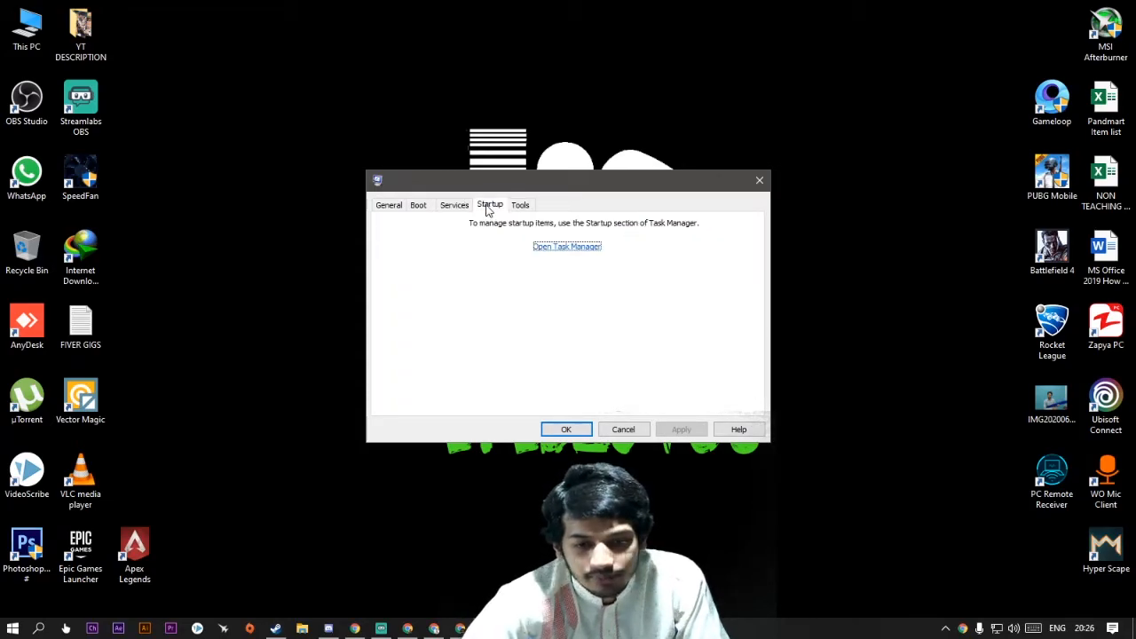
click(562, 248)
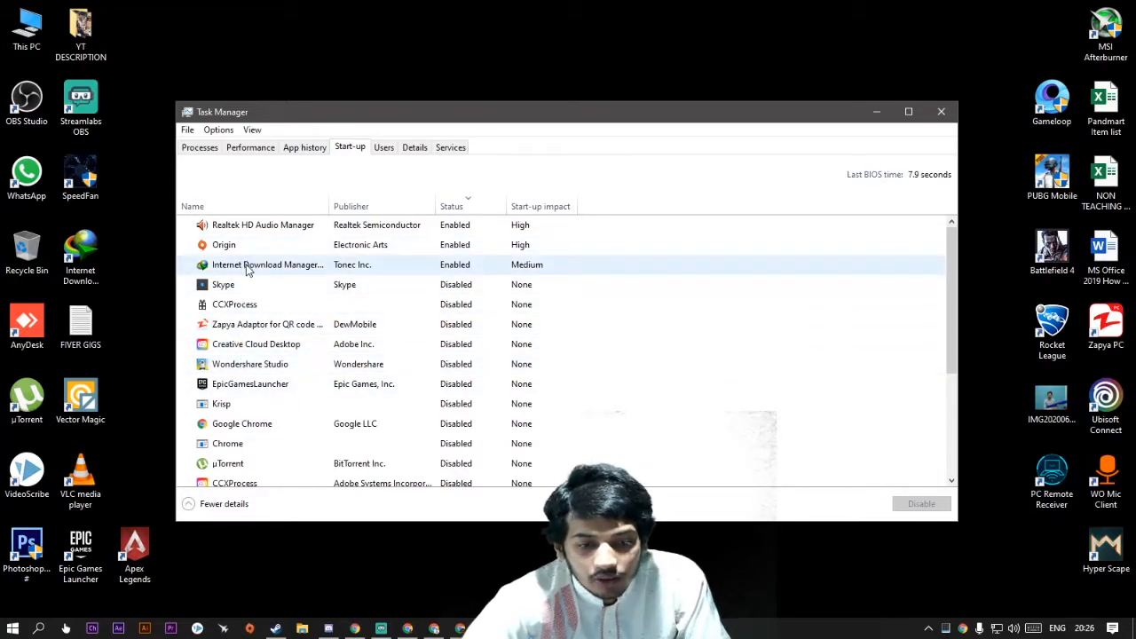
scroll(253, 293, down, 2)
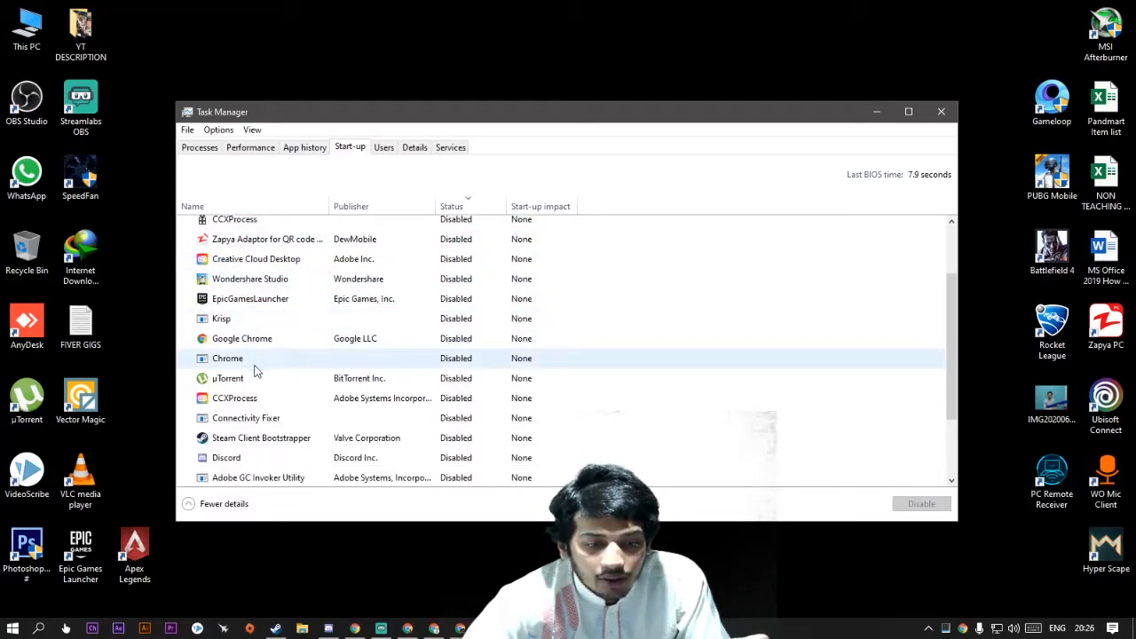
scroll(255, 368, down, 1)
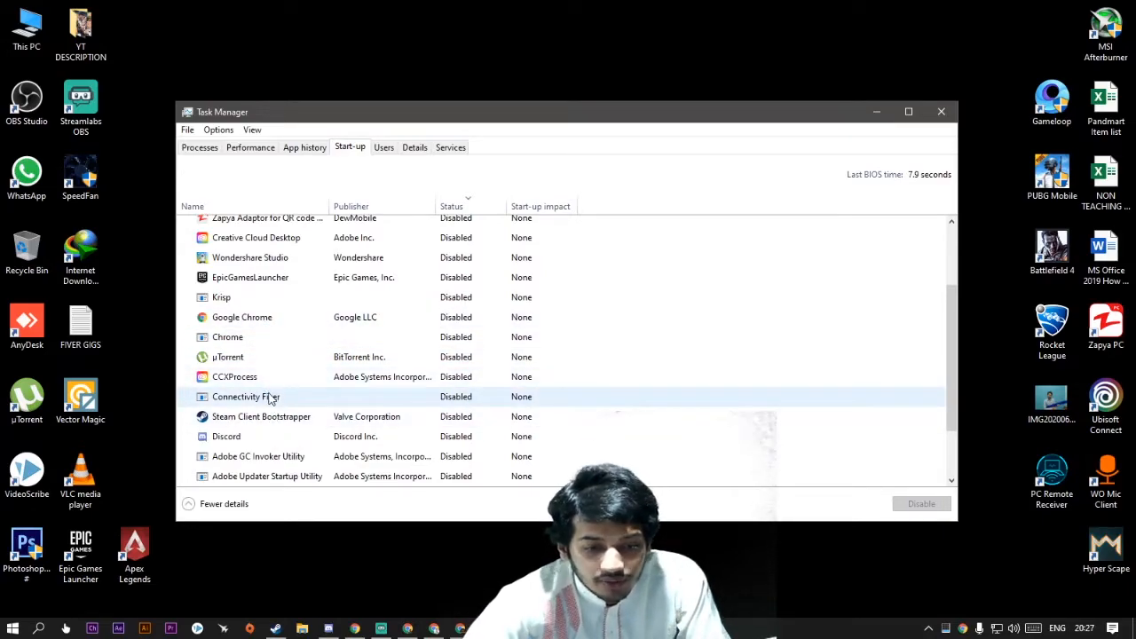
scroll(280, 415, down, 2)
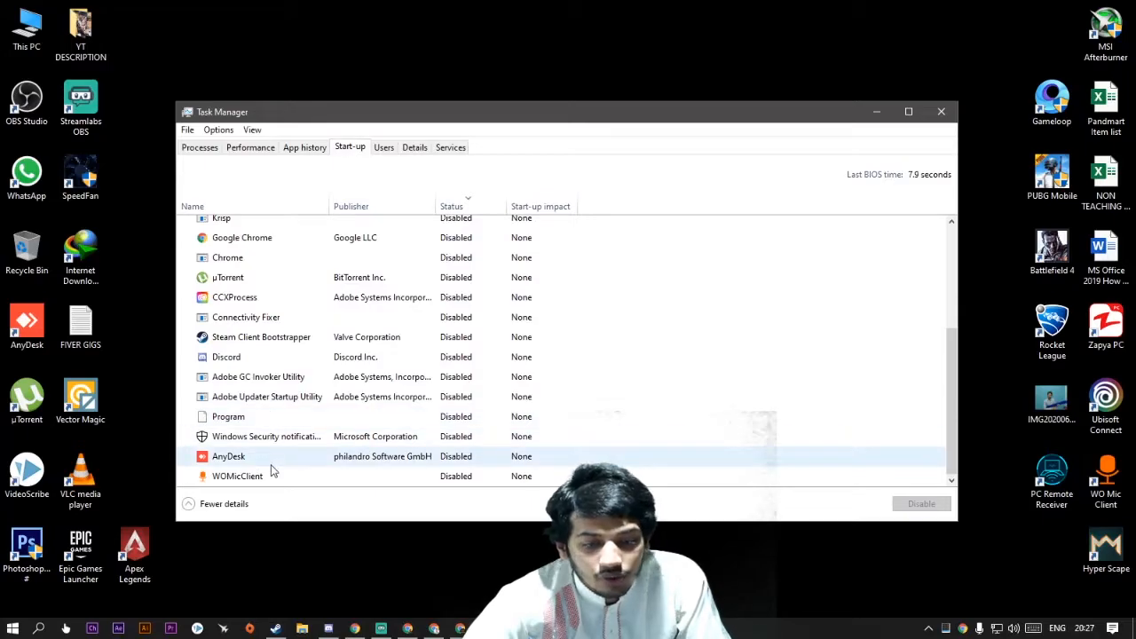
scroll(275, 462, up, 5)
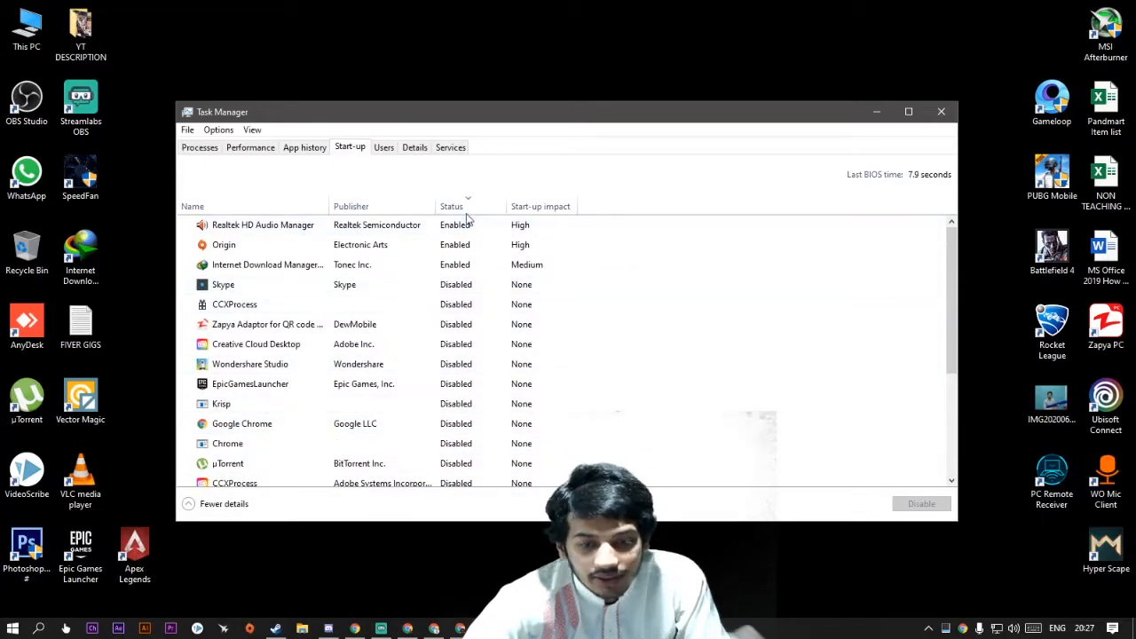
scroll(448, 213, down, 1)
scroll(448, 213, up, 1)
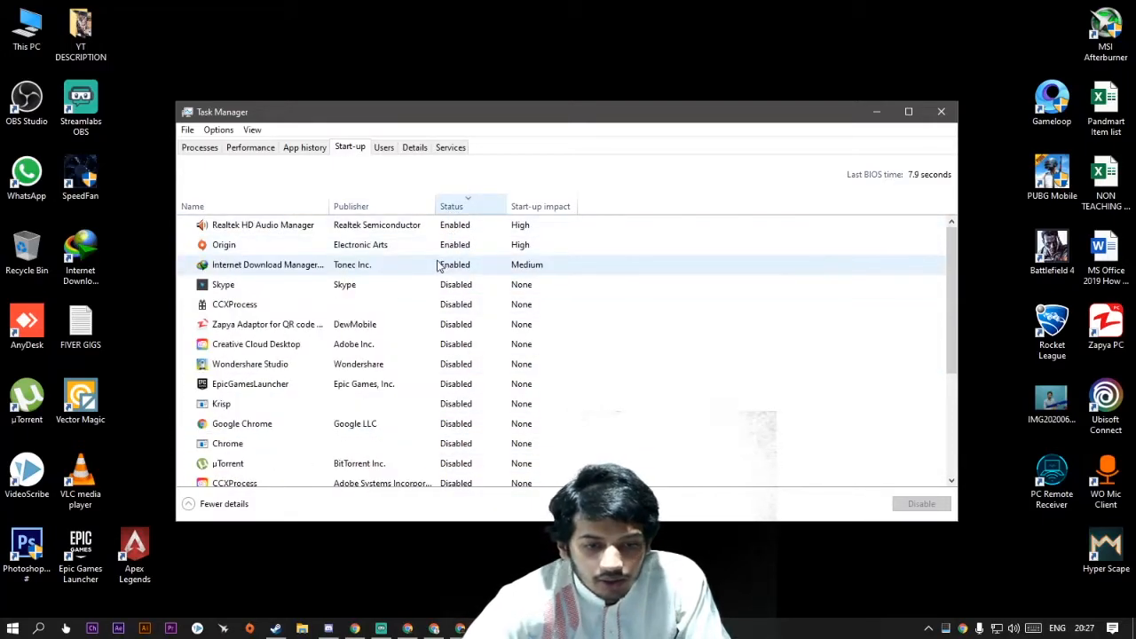
Disable Origin in the start-up programs, sort the list by status, and close Task Manager and System Configuration.
click(277, 245)
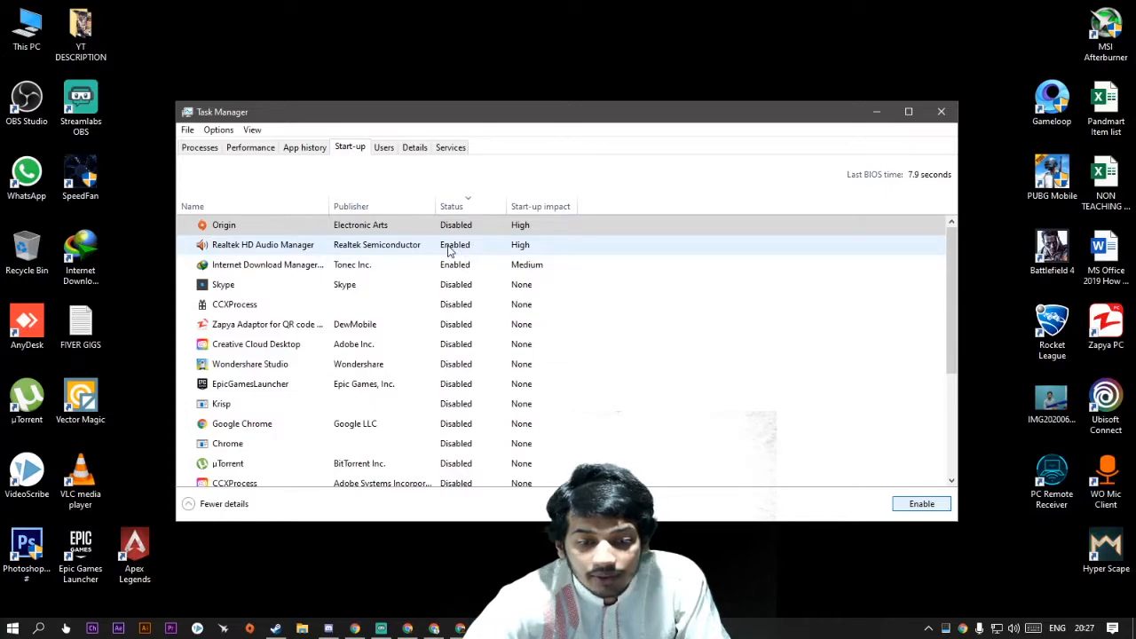
click(448, 249)
click(452, 206)
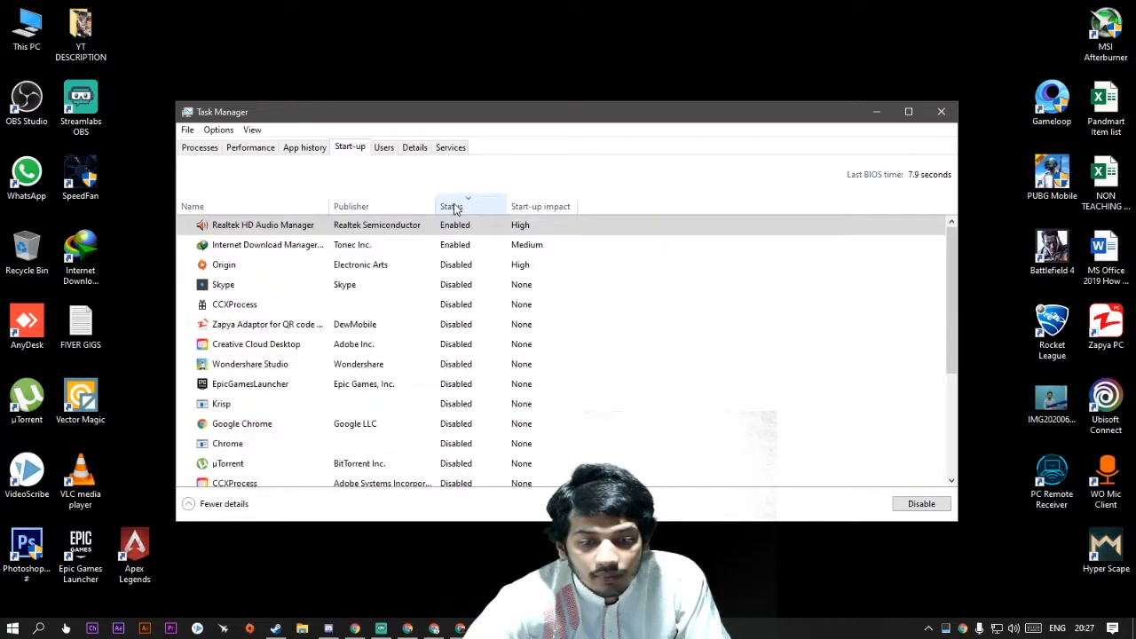
click(941, 111)
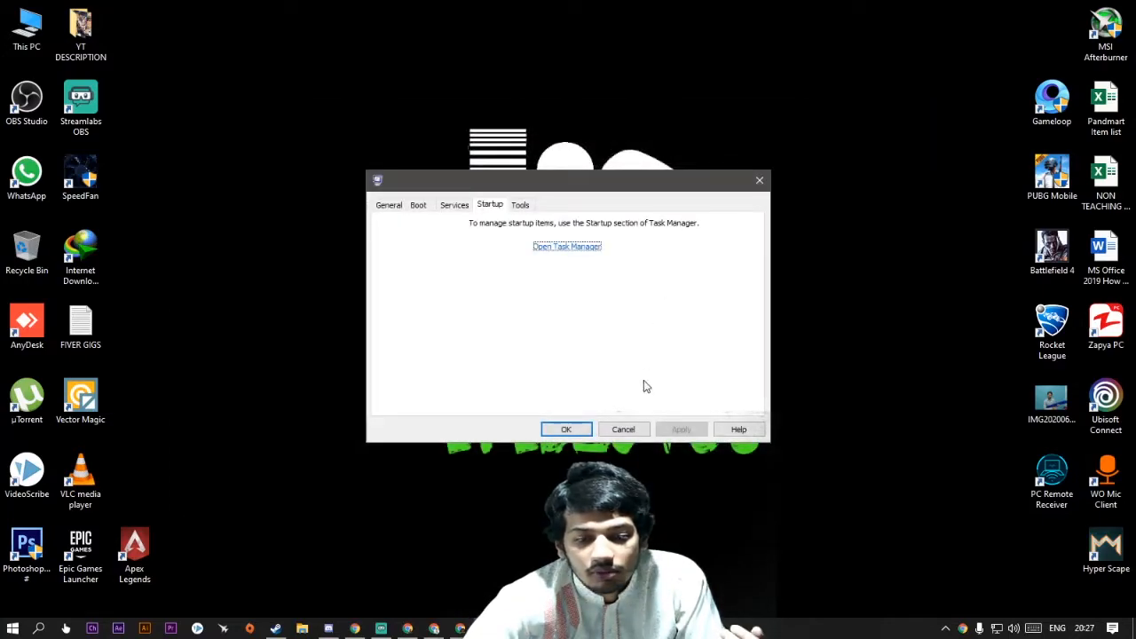
click(566, 430)
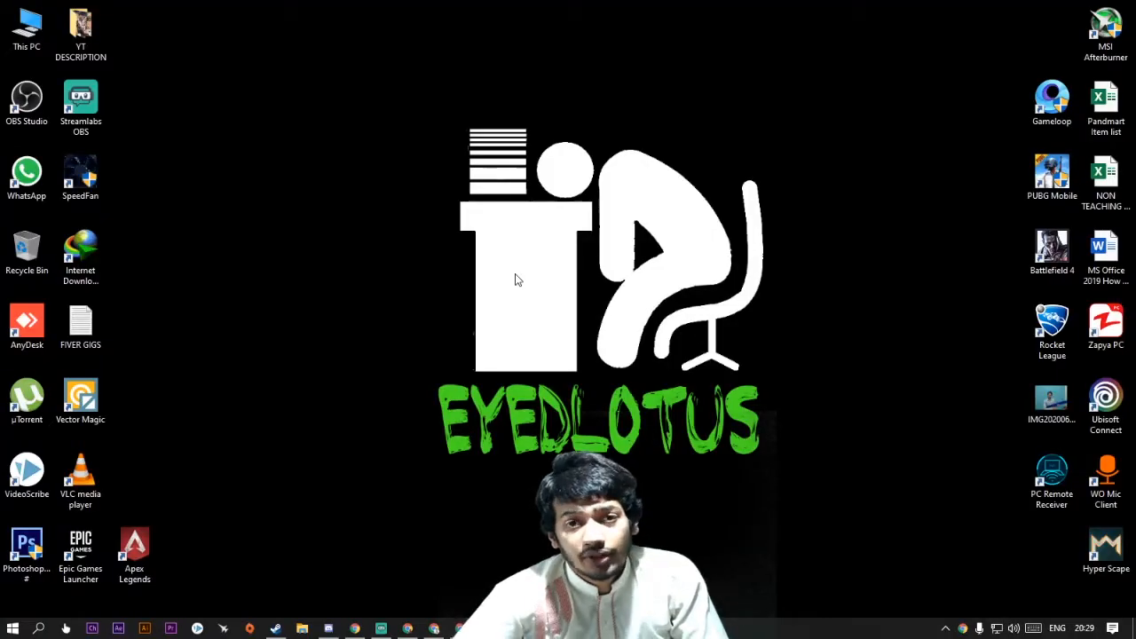
Open Control Panel and go to Power Options under System and Security.
key(super)
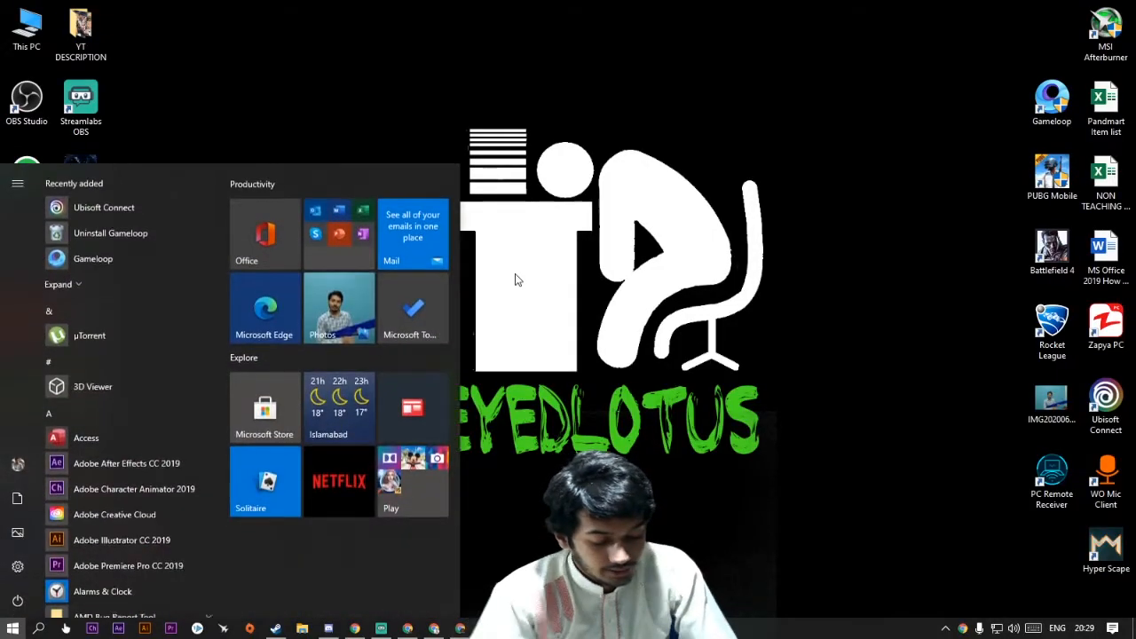
text(CONTROL)
click(518, 280)
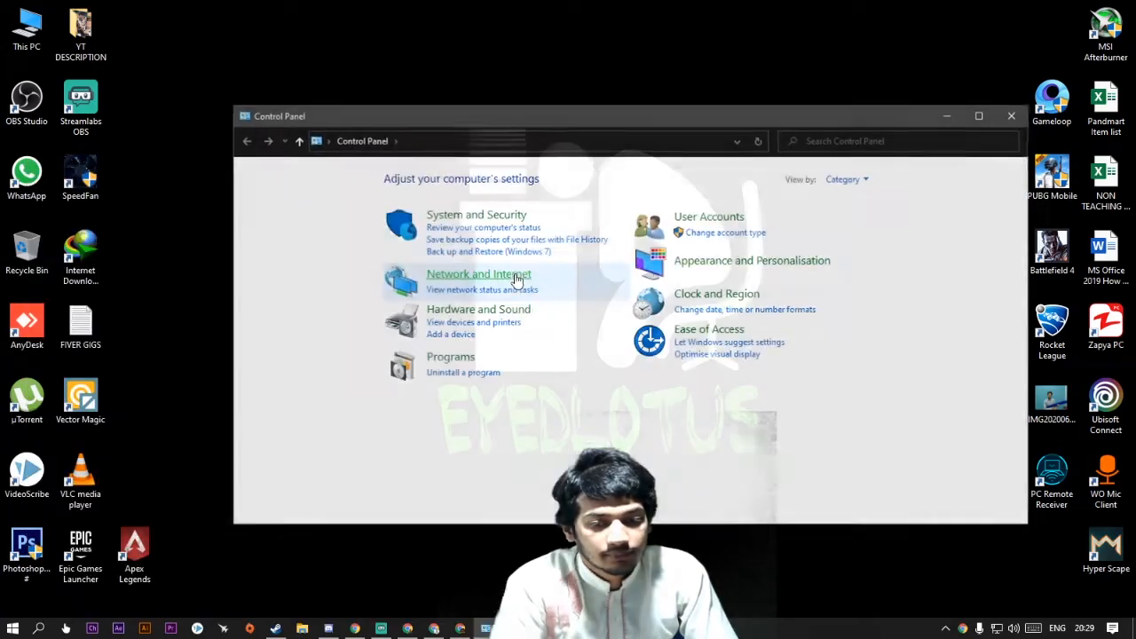
click(457, 216)
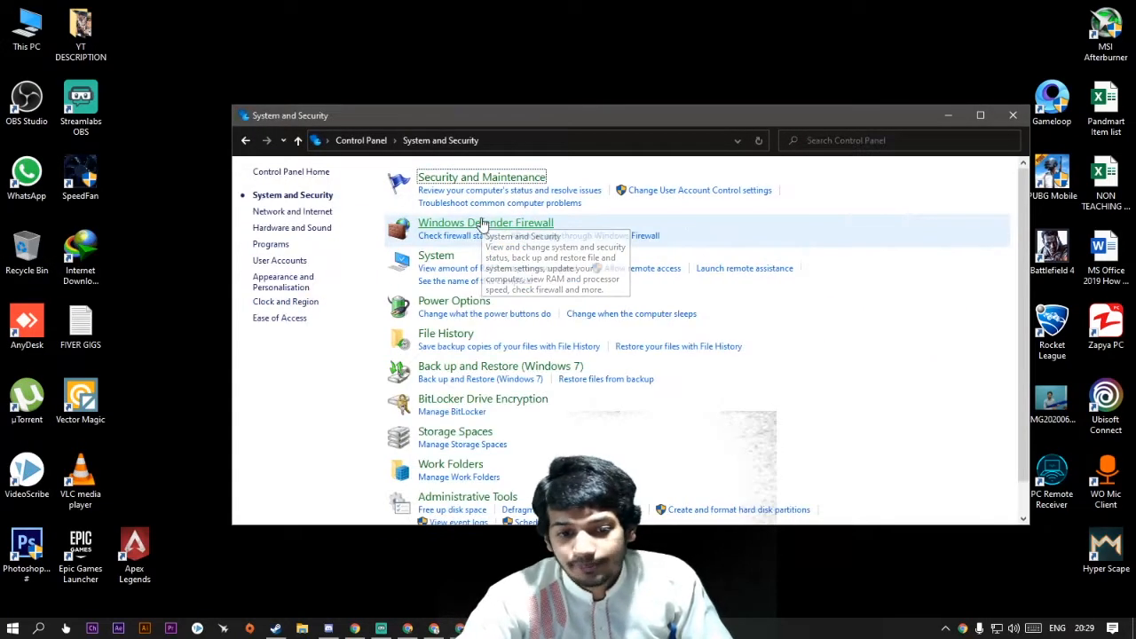
click(453, 302)
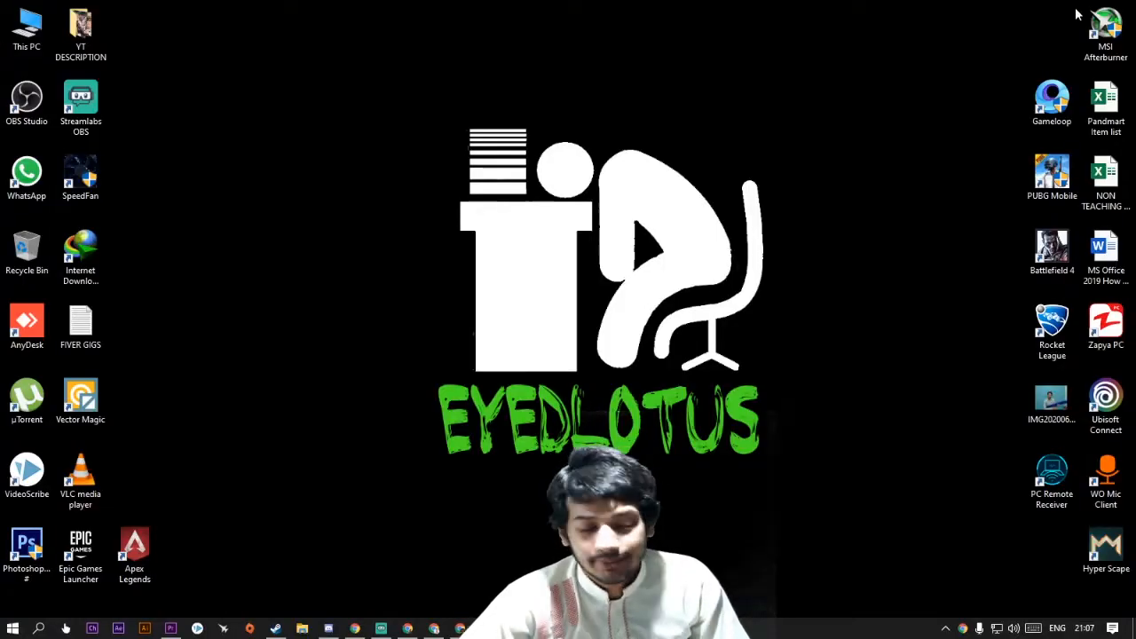
Open Control Panel's System page under System and Security and bring up the advanced system settings.
key(super)
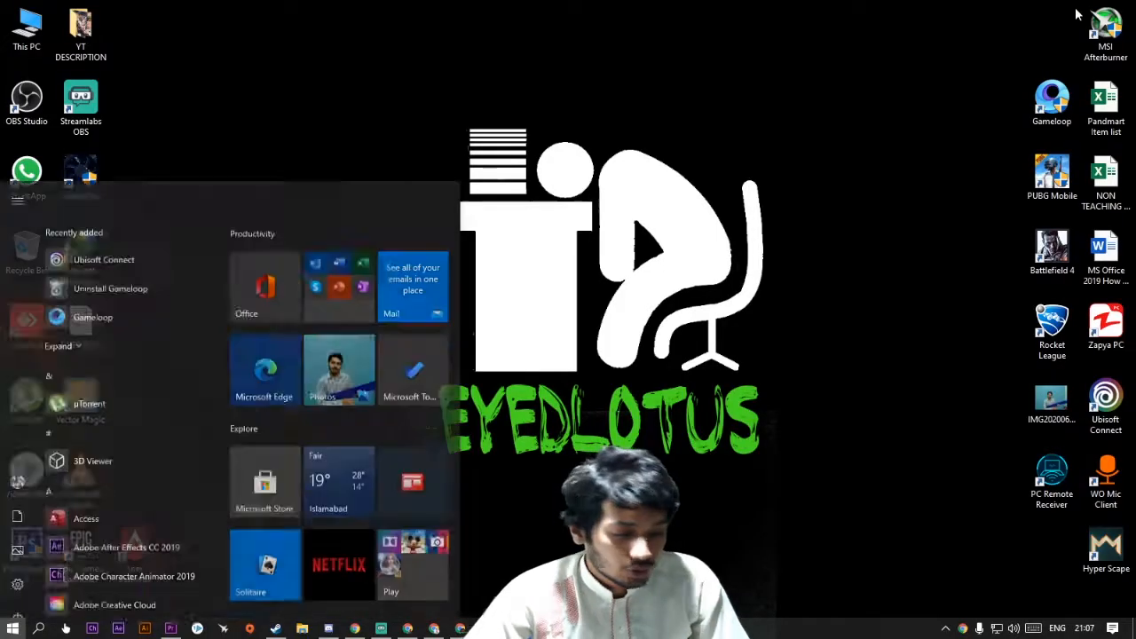
text(contro)
key(Return)
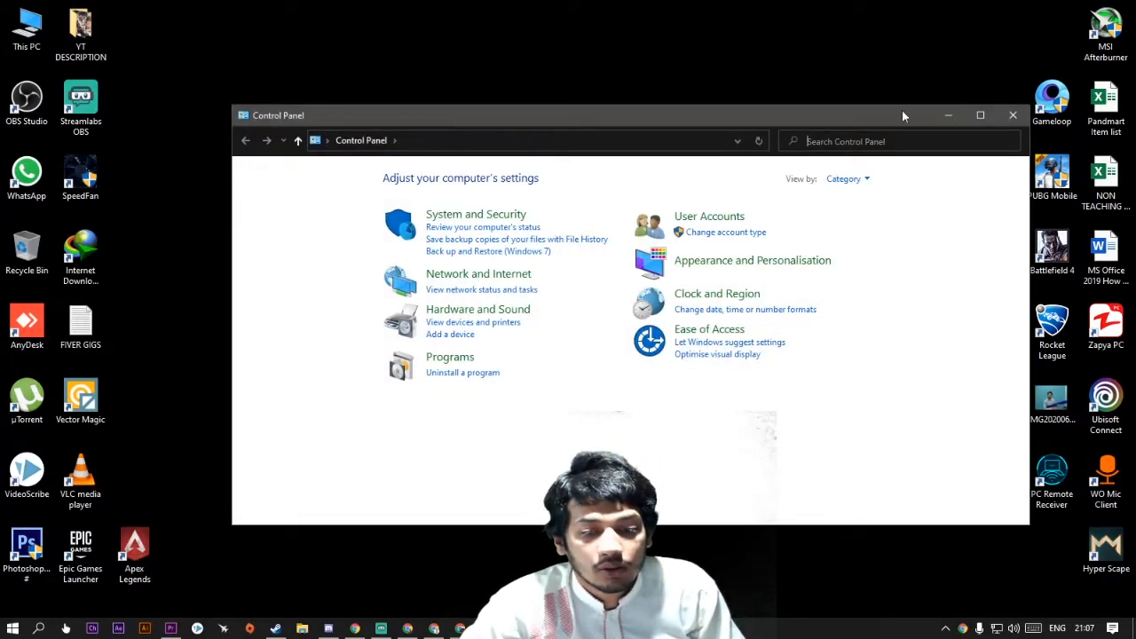
click(493, 216)
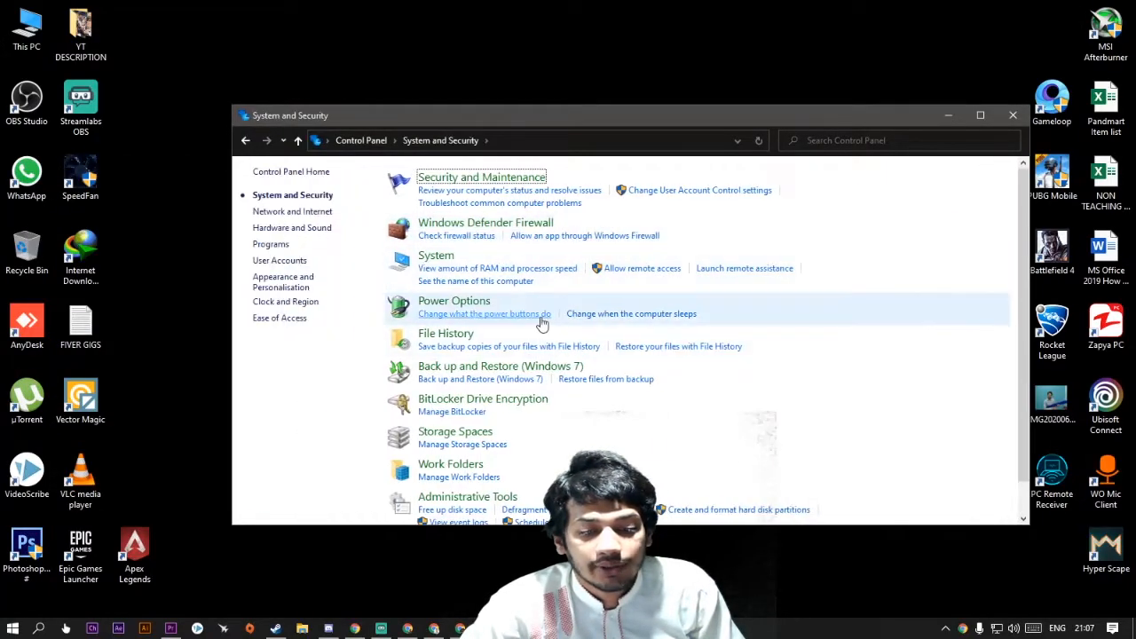
click(423, 264)
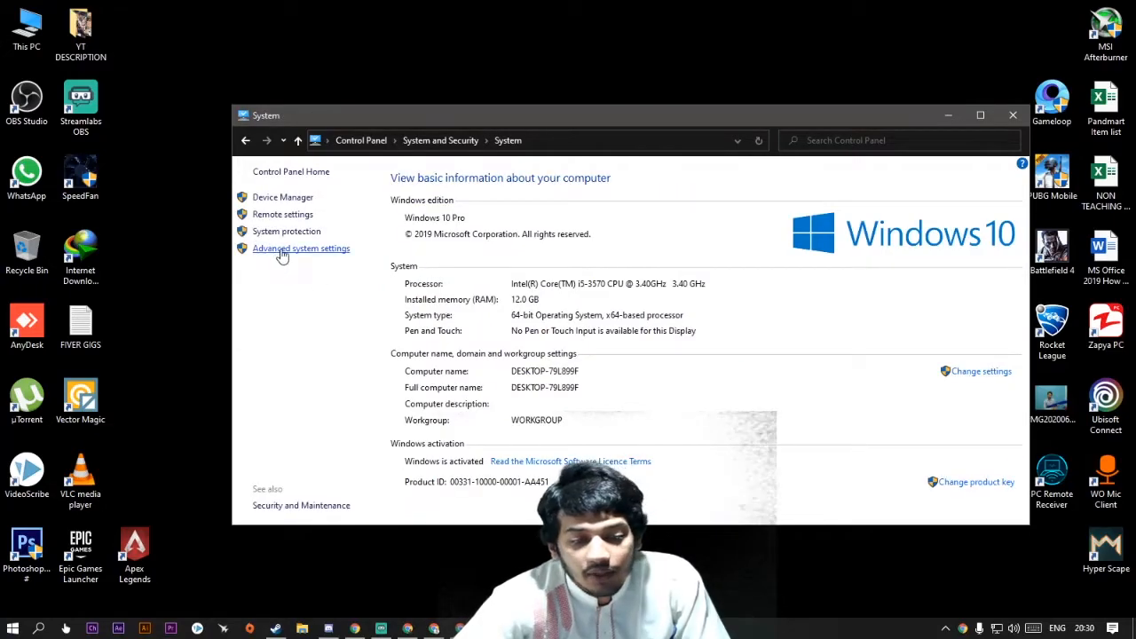
click(282, 251)
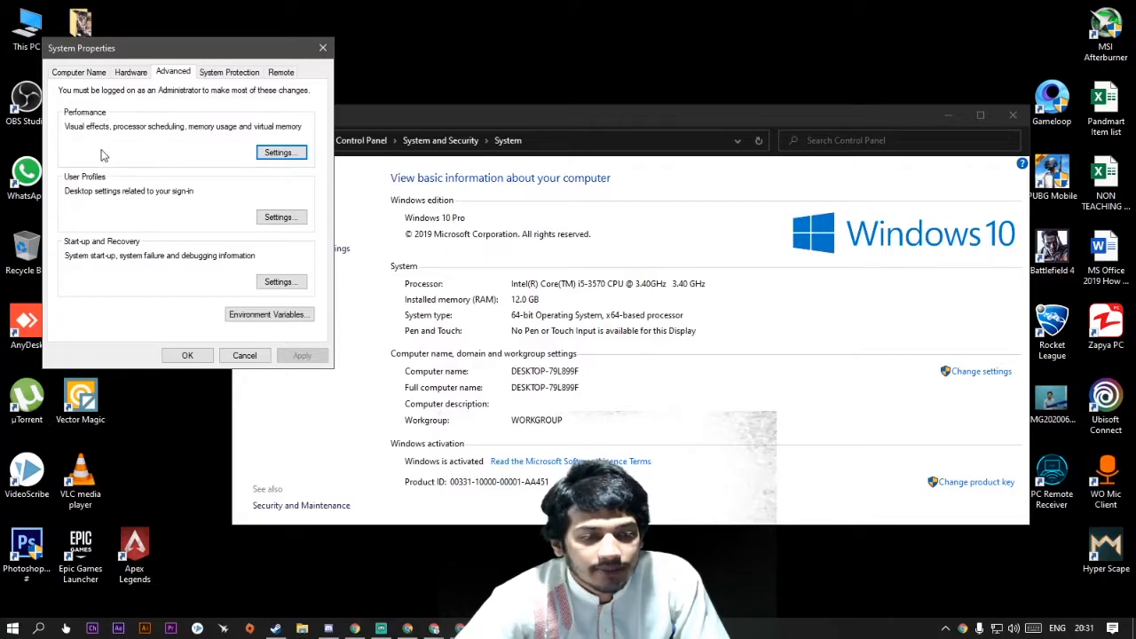
Set the visual effects in Performance Options to Adjust for best performance and apply the change.
click(279, 152)
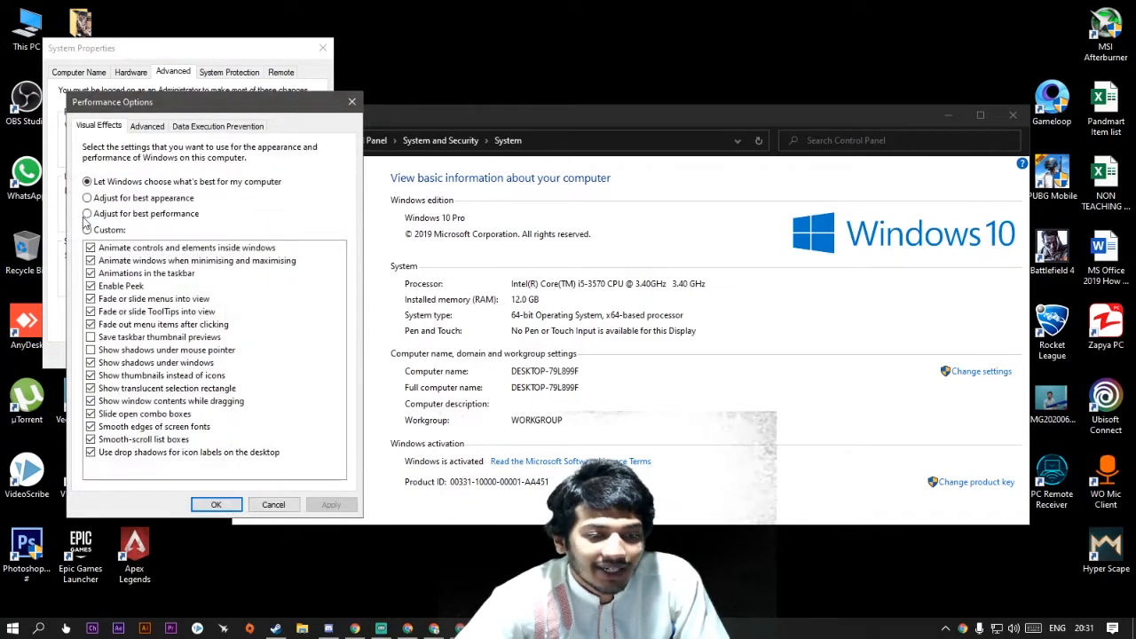
click(88, 214)
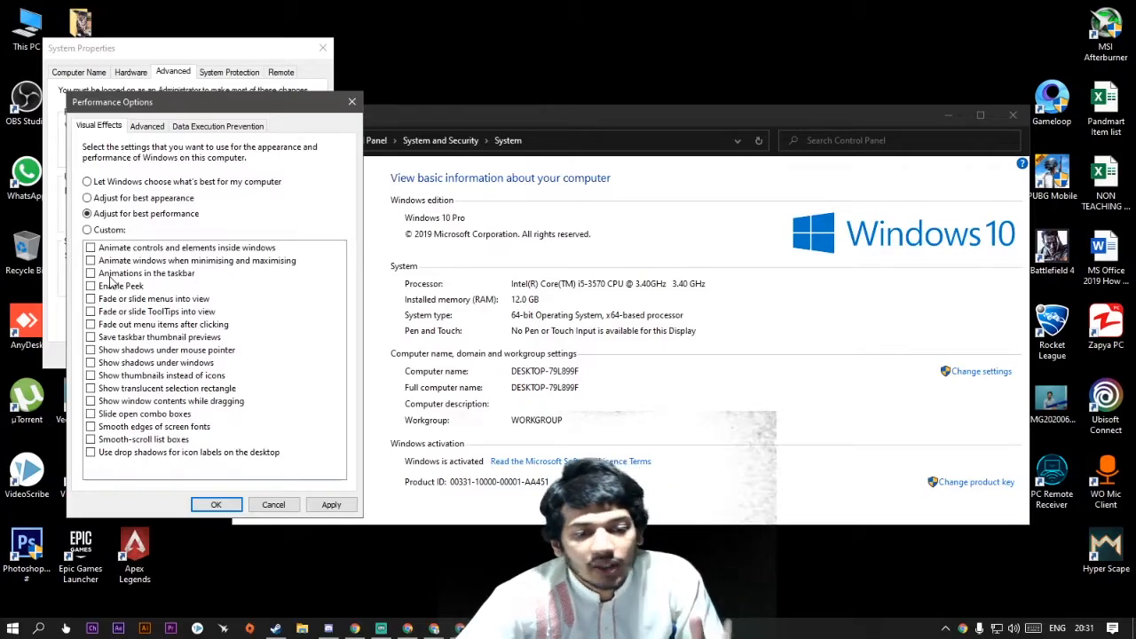
click(345, 506)
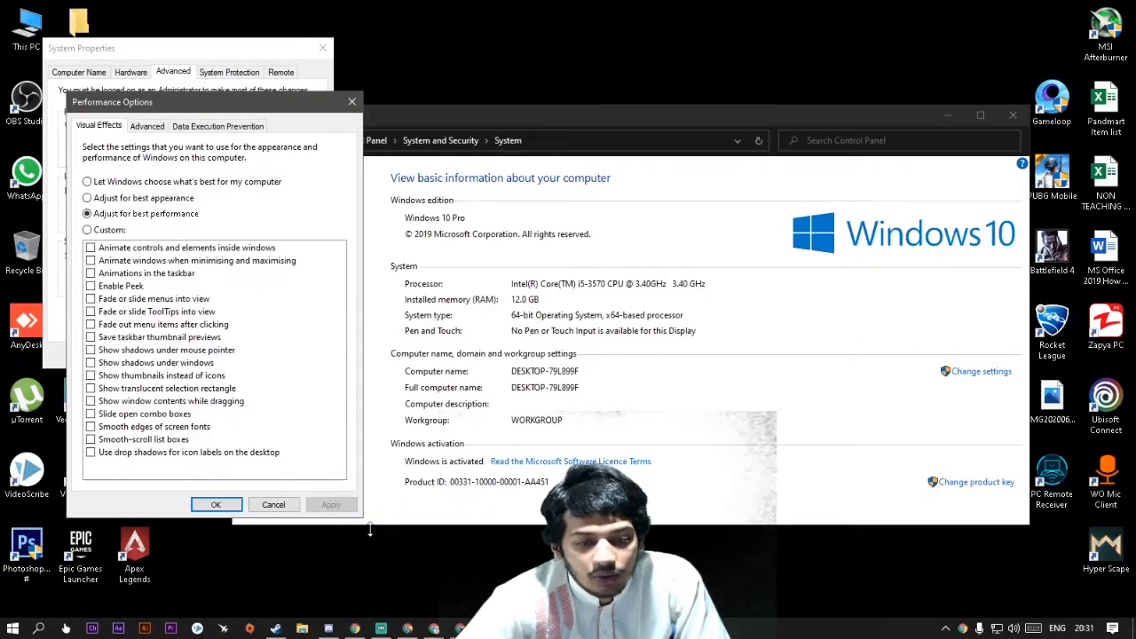
click(227, 504)
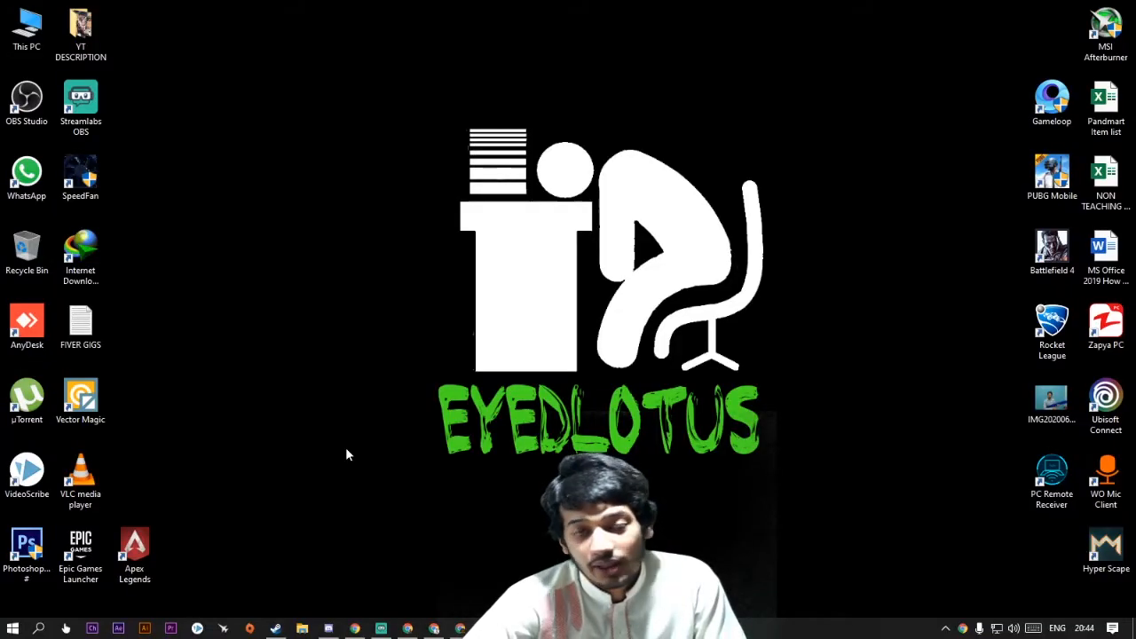
Search Windows for BACKGROUND, open the Background apps settings and maximise the window.
key(super)
key(Escape)
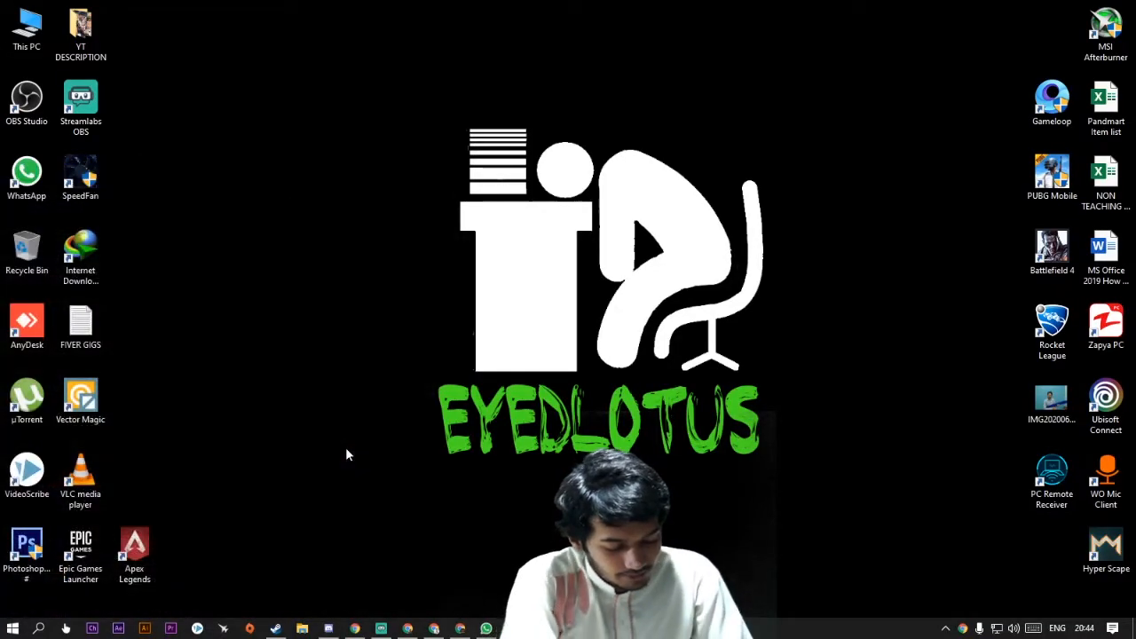
key(super)
text(BACKGROUND)
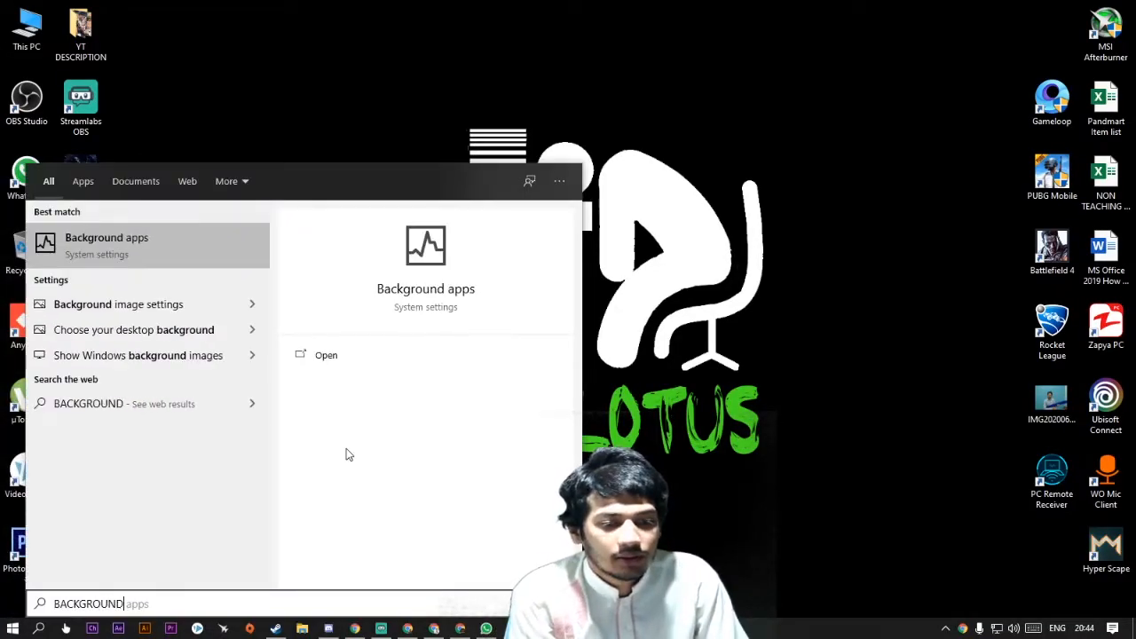
key(Return)
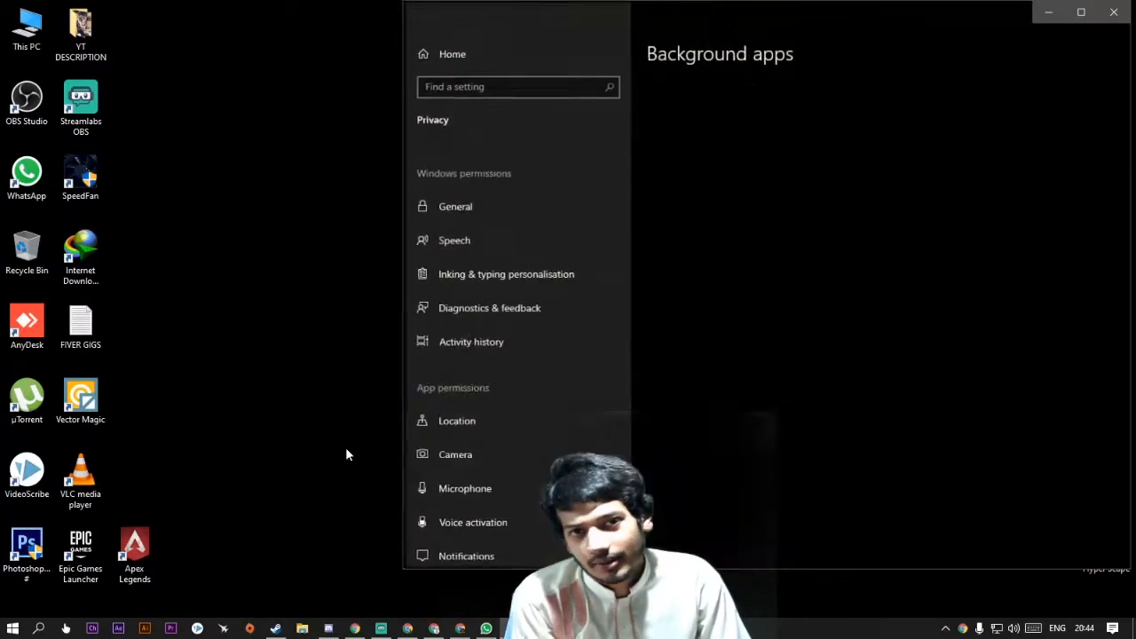
double_click(769, 17)
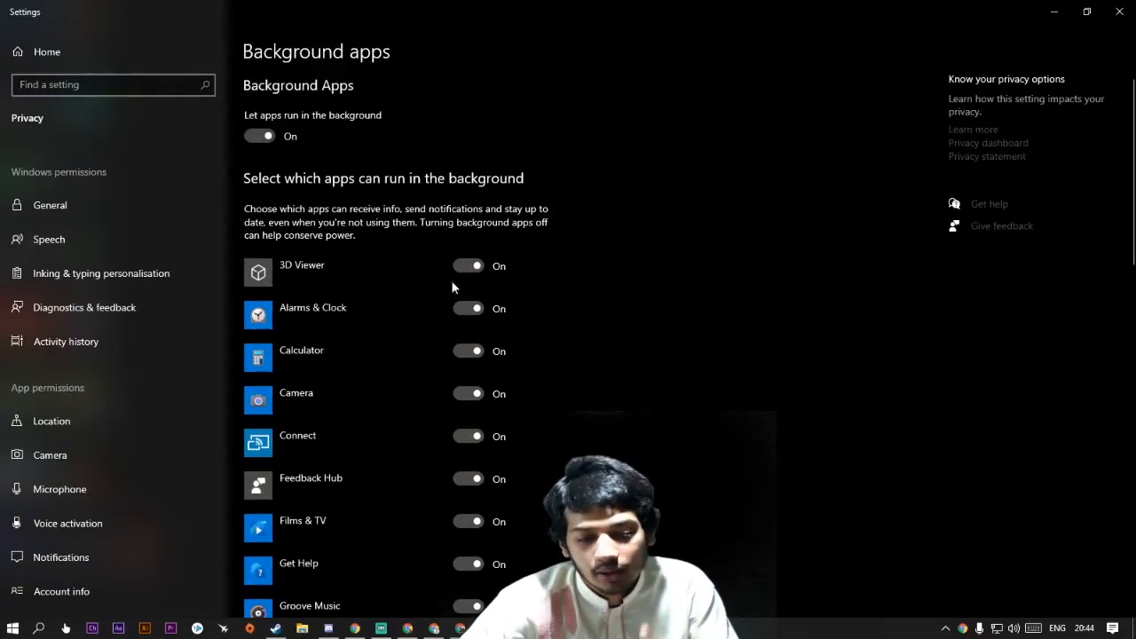
Turn off Let apps run in the background, check the app list and close Settings.
scroll(453, 283, down, 12)
scroll(458, 299, up, 12)
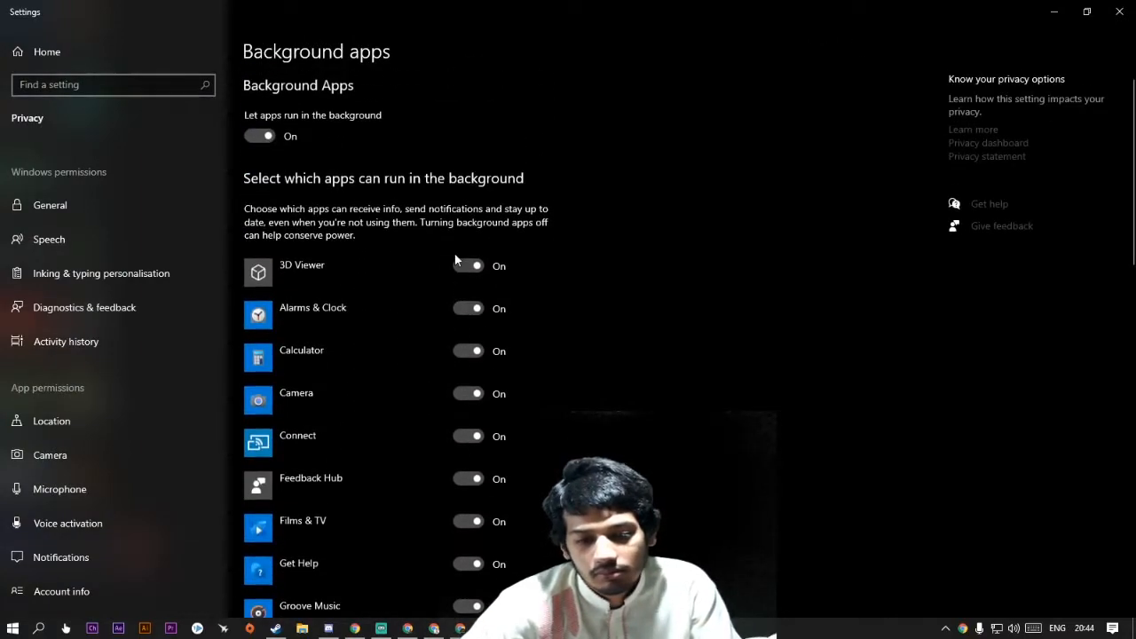
scroll(521, 304, down, 2)
scroll(520, 304, up, 2)
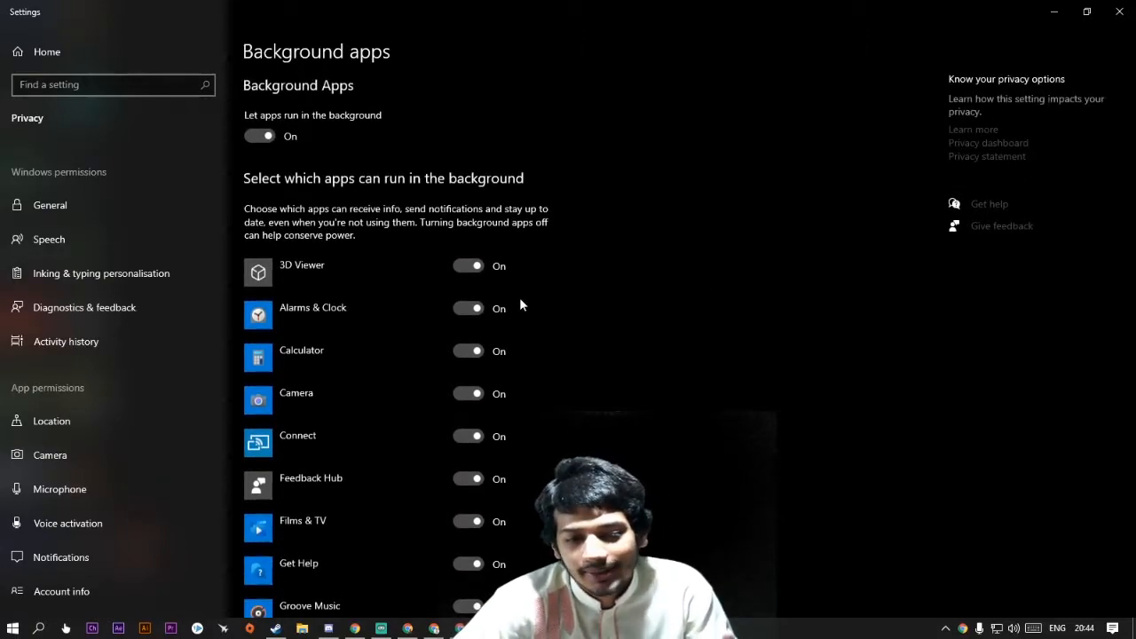
click(263, 136)
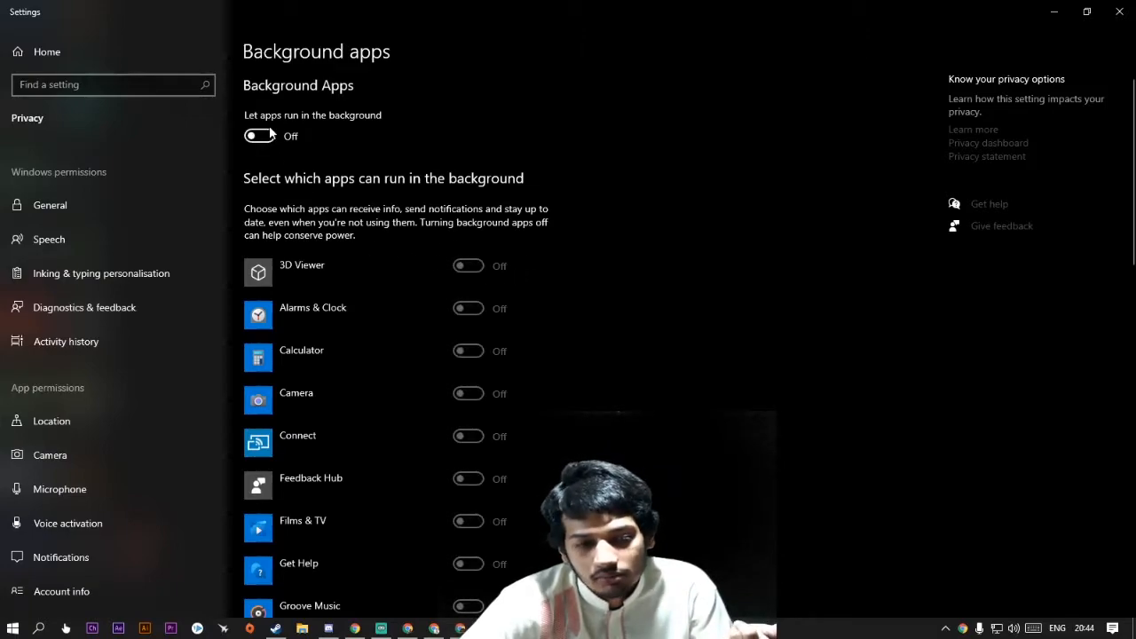
scroll(434, 332, down, 20)
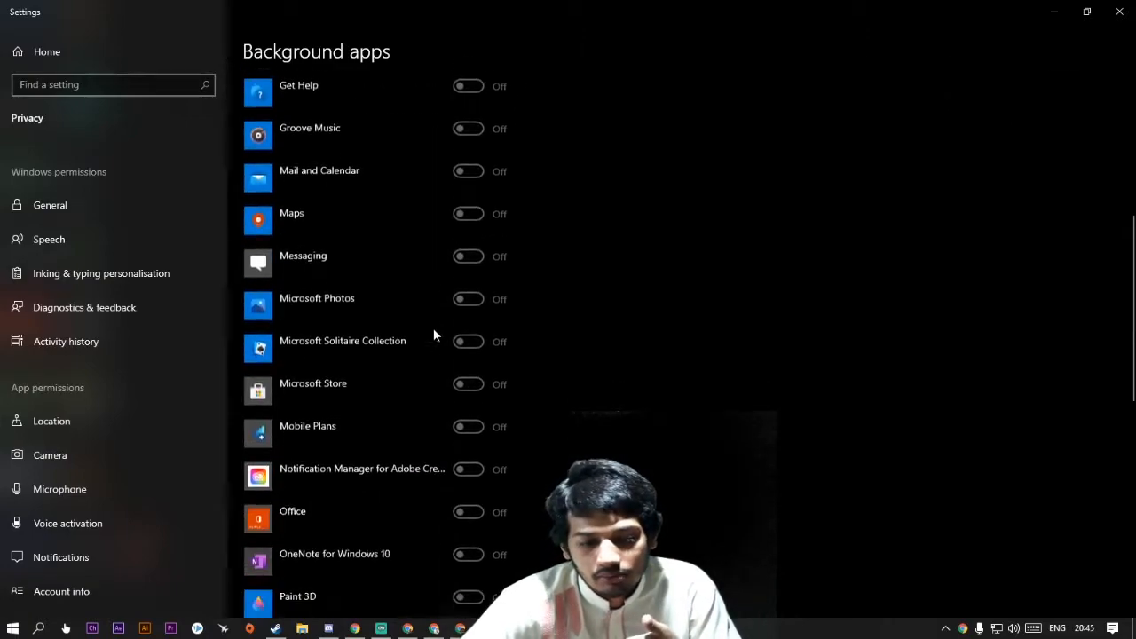
scroll(427, 483, up, 18)
scroll(427, 482, up, 3)
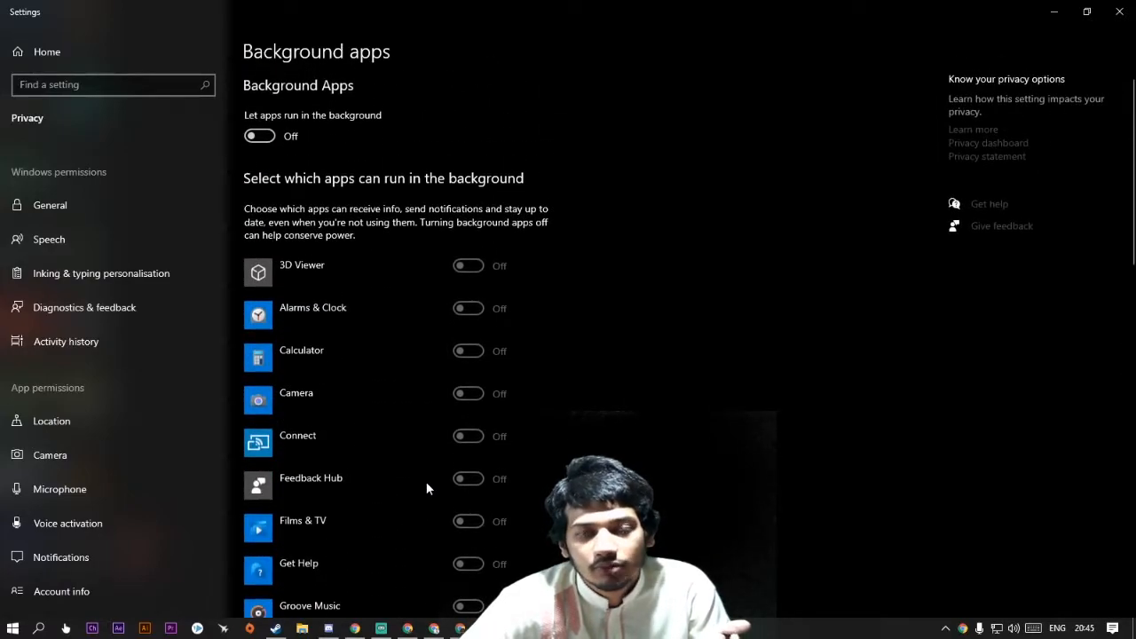
click(1119, 11)
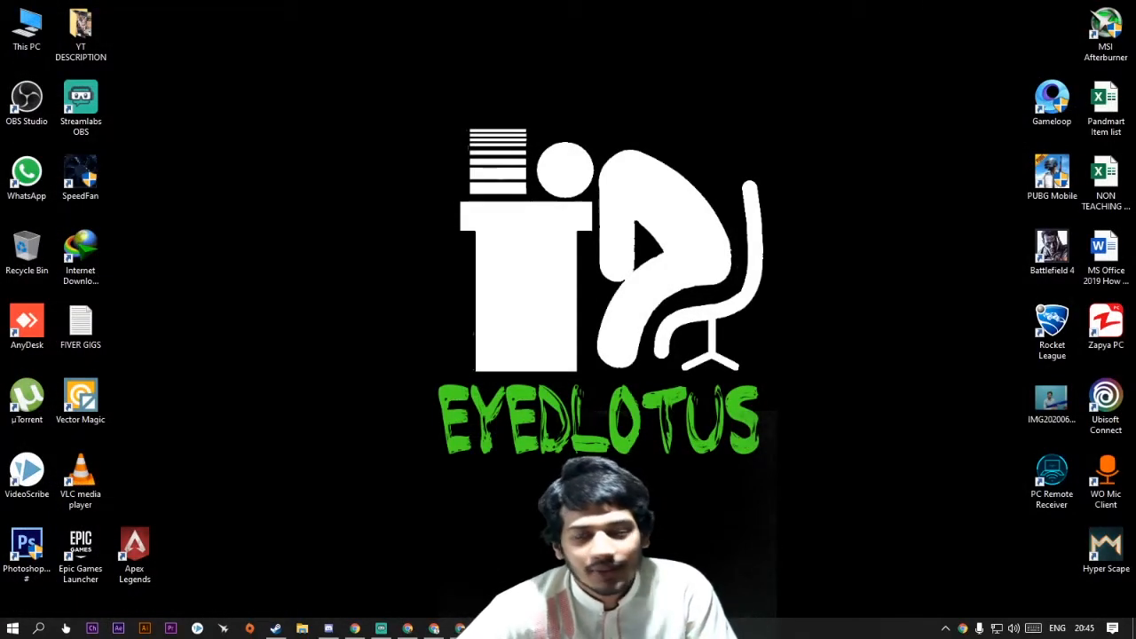